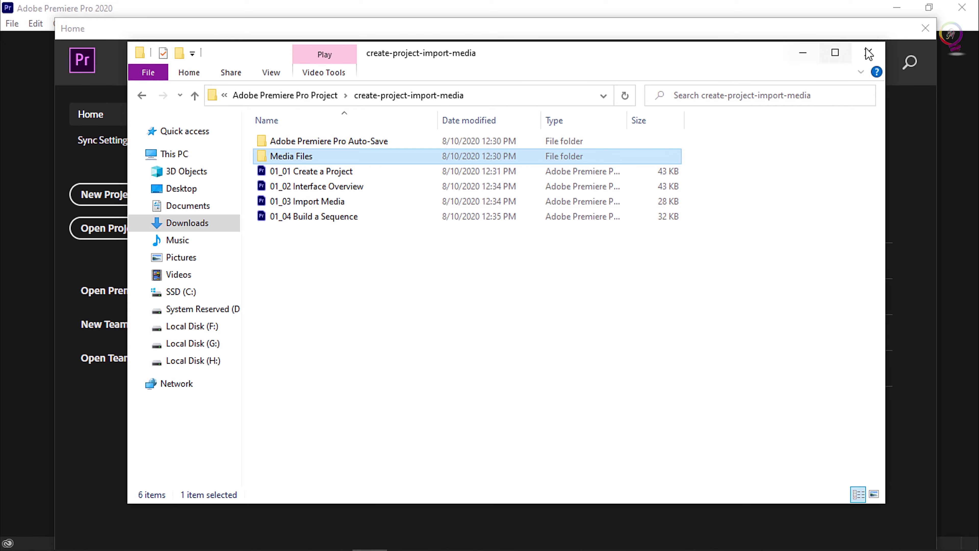
Step: Open the existing project 01_01 Create a Project from the create-project-import-media folder
left_click(868, 52)
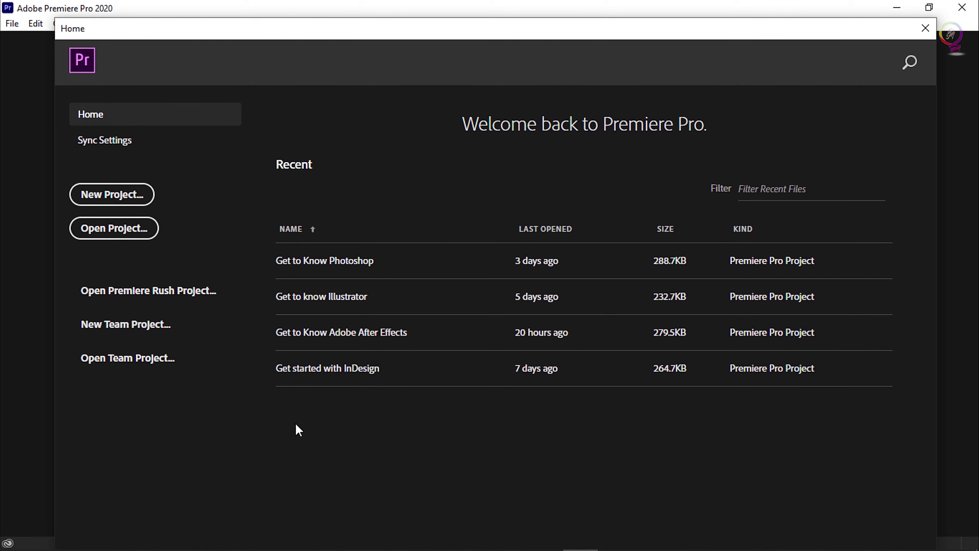
left_click(131, 228)
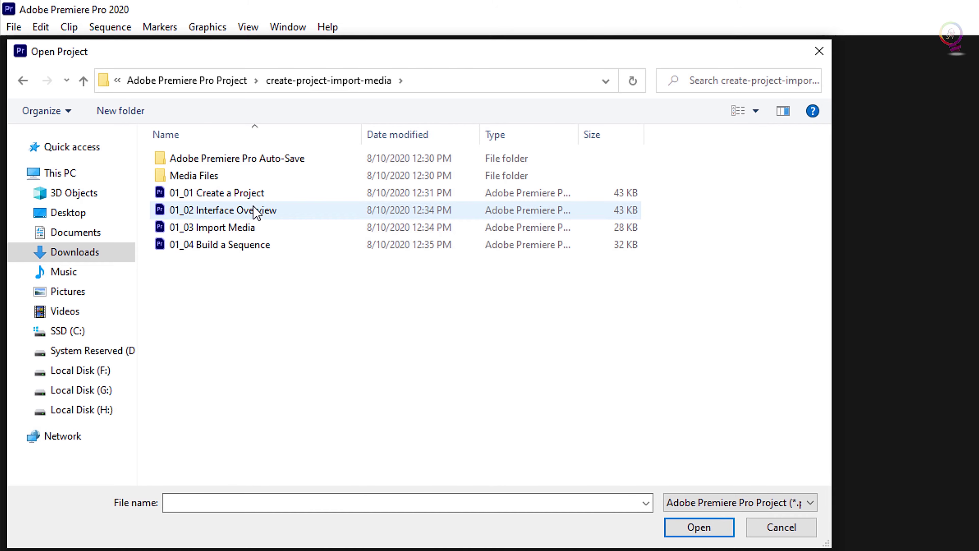
left_click(251, 193)
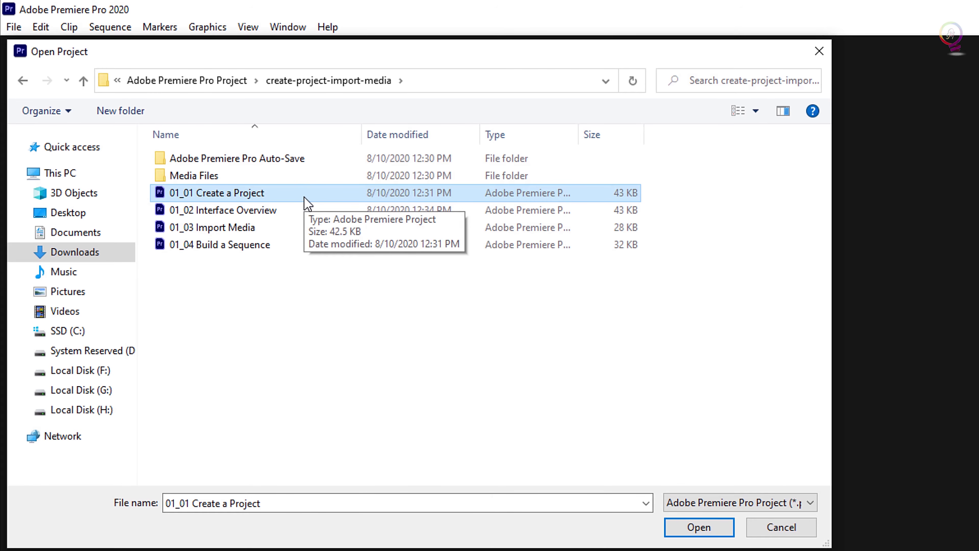
left_click(696, 526)
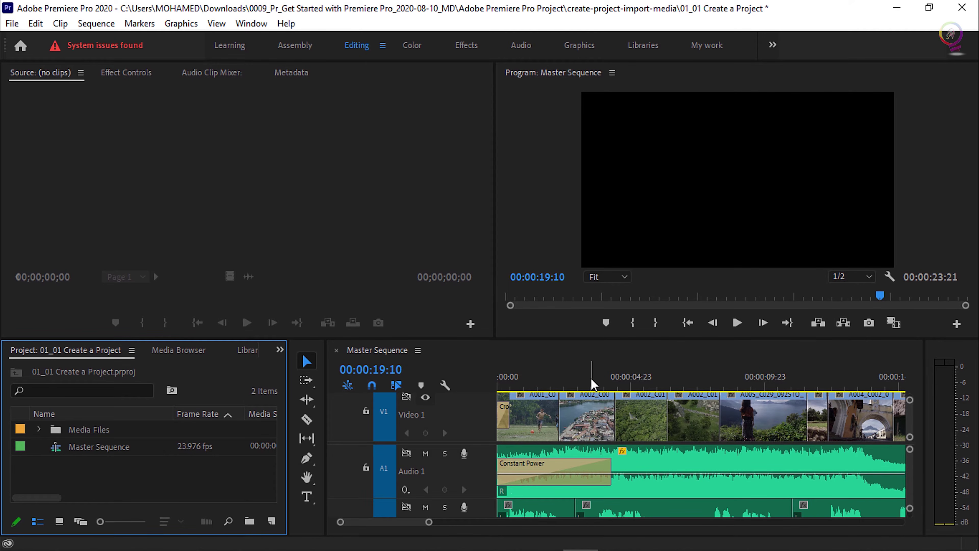
Step: Move the playhead to 00:00:04:10 and view clip A002_C009_092221_001 from the Media Files bin in the Source Monitor
left_click(616, 382)
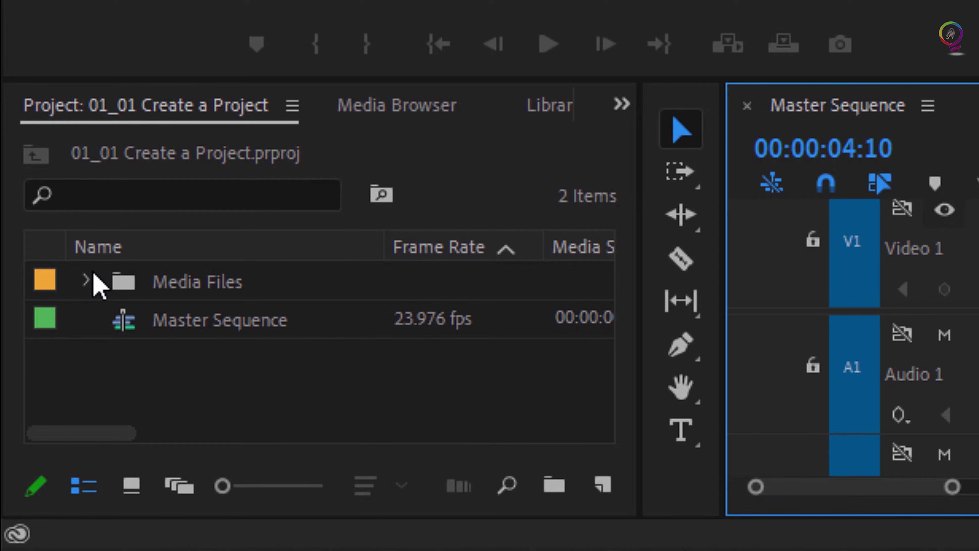
left_click(92, 283)
scroll(190, 347, "down", 2)
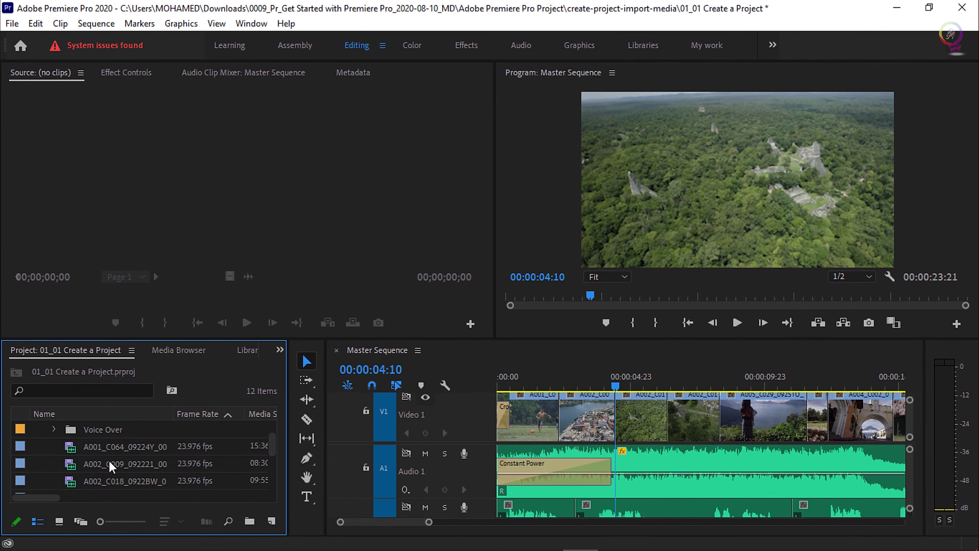
left_click(243, 356)
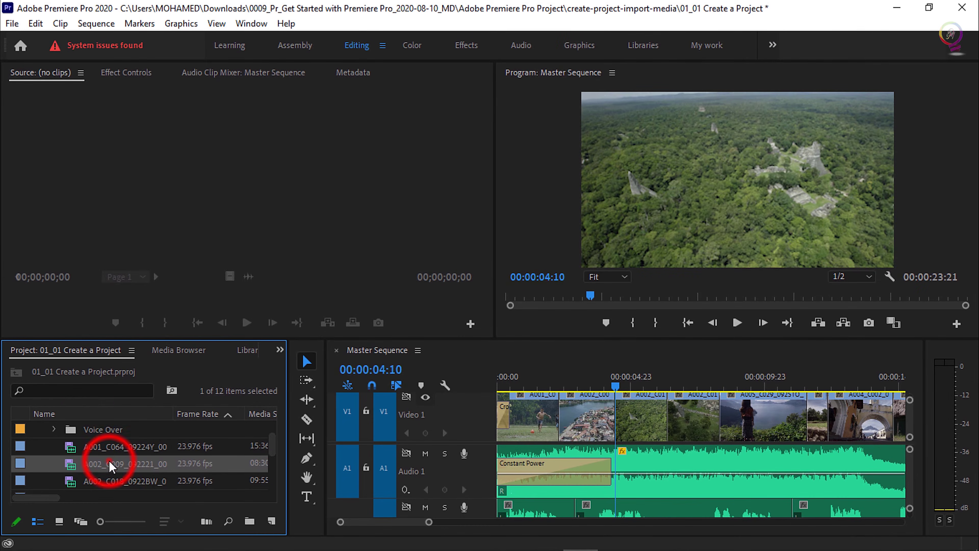
double_click(110, 465)
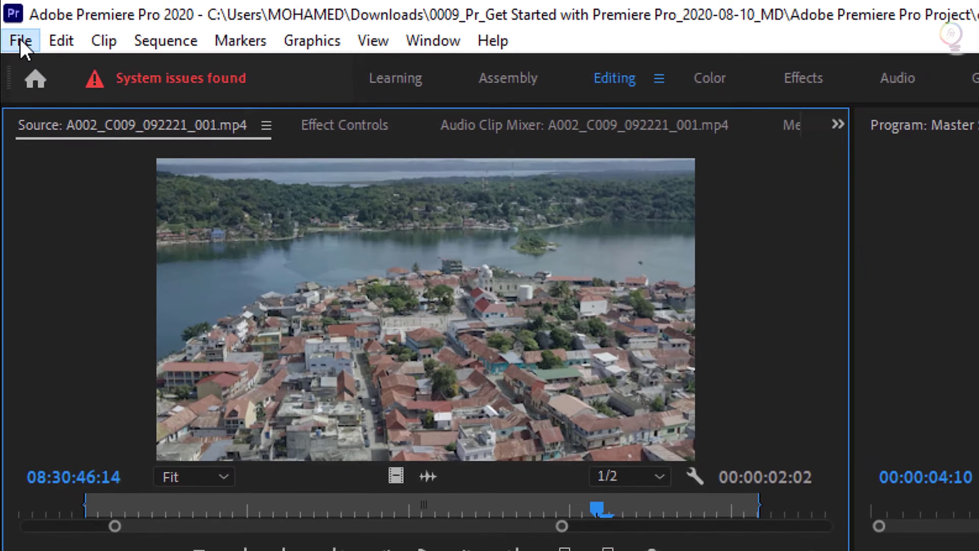
Step: Close the 01_01 Create a Project project without saving its changes
left_click(20, 40)
left_click(128, 223)
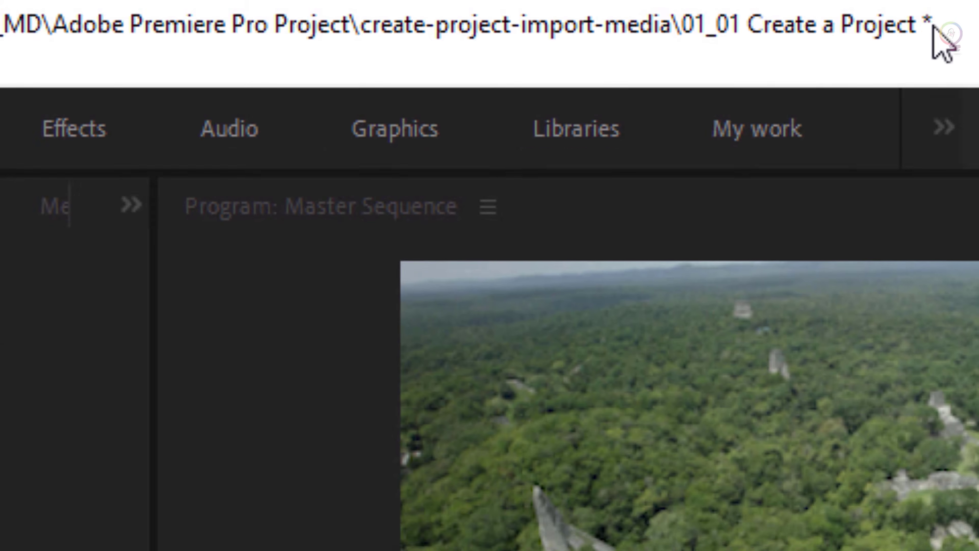
key("ctrl+q")
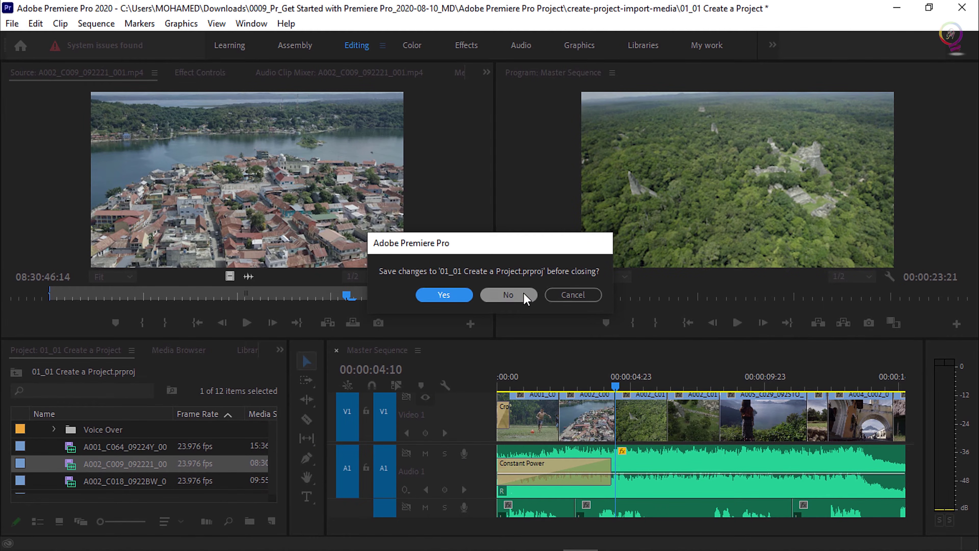
left_click(521, 294)
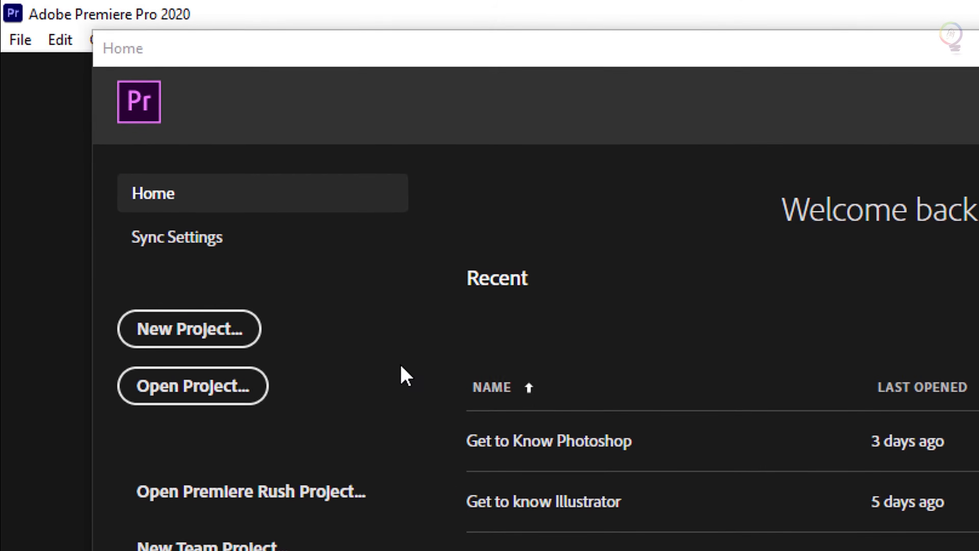
Step: Create a new project named "Frist Project" in the create-project-import-media folder, keeping the default settings
left_click(204, 304)
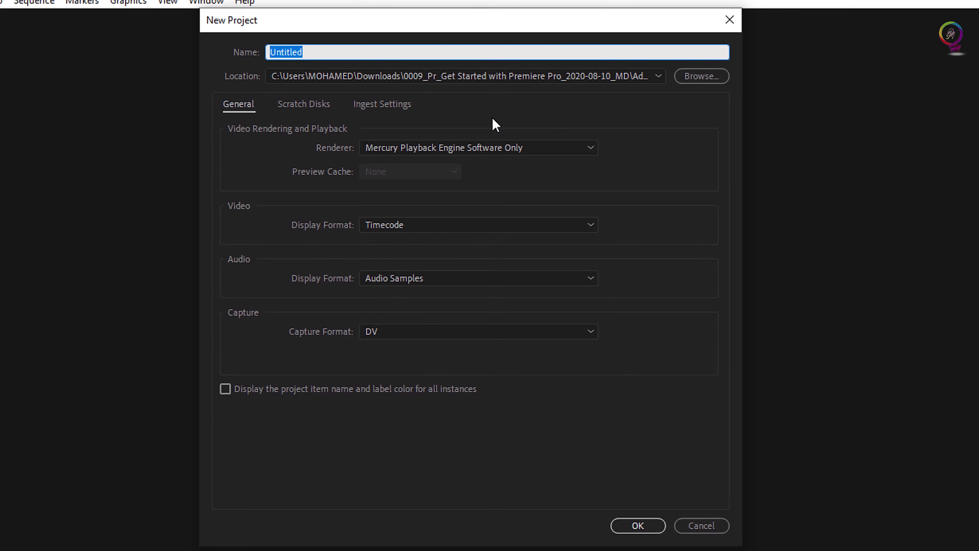
type("Frist Project")
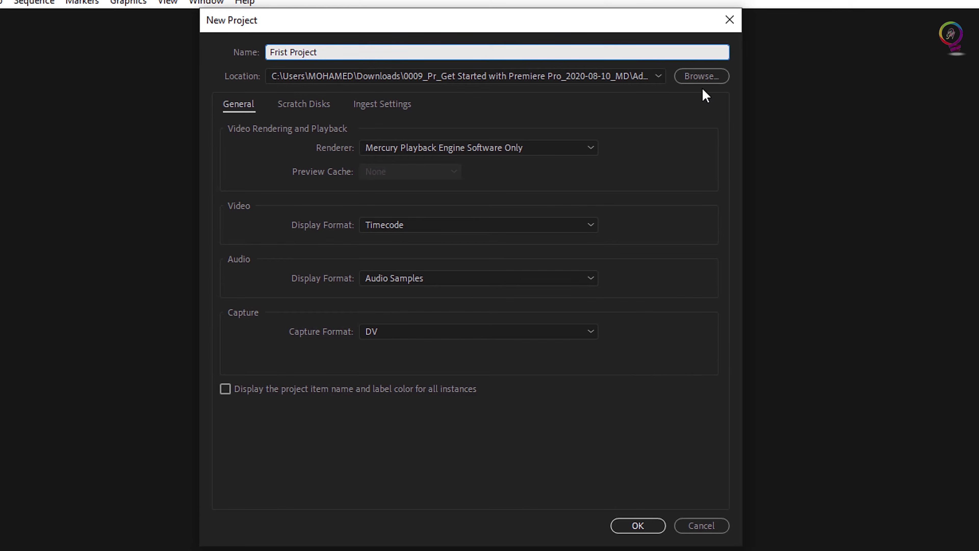
left_click(697, 74)
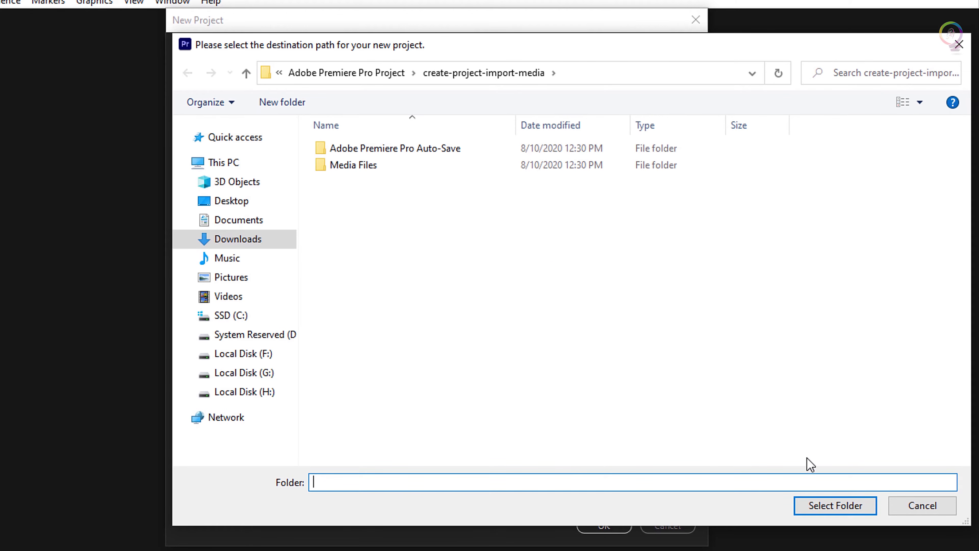
left_click(845, 513)
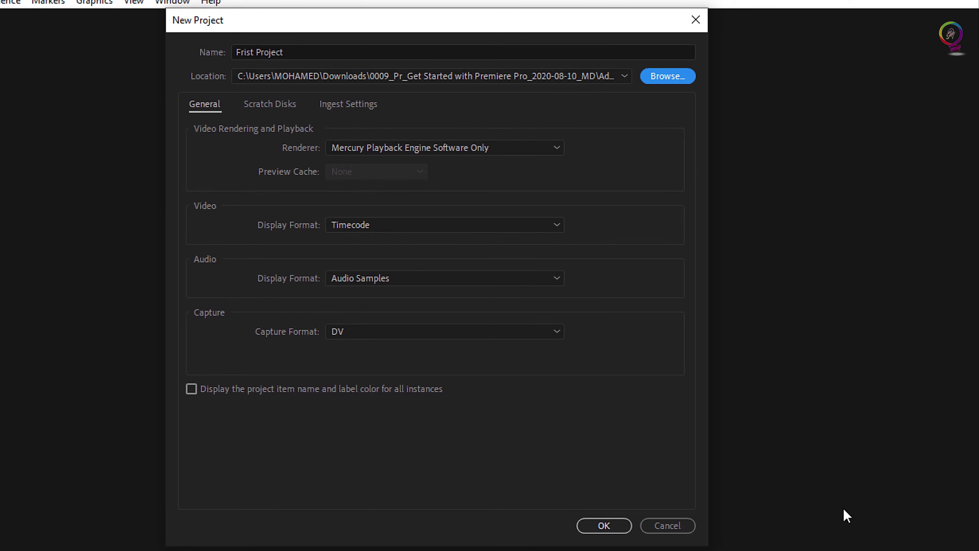
left_click(621, 528)
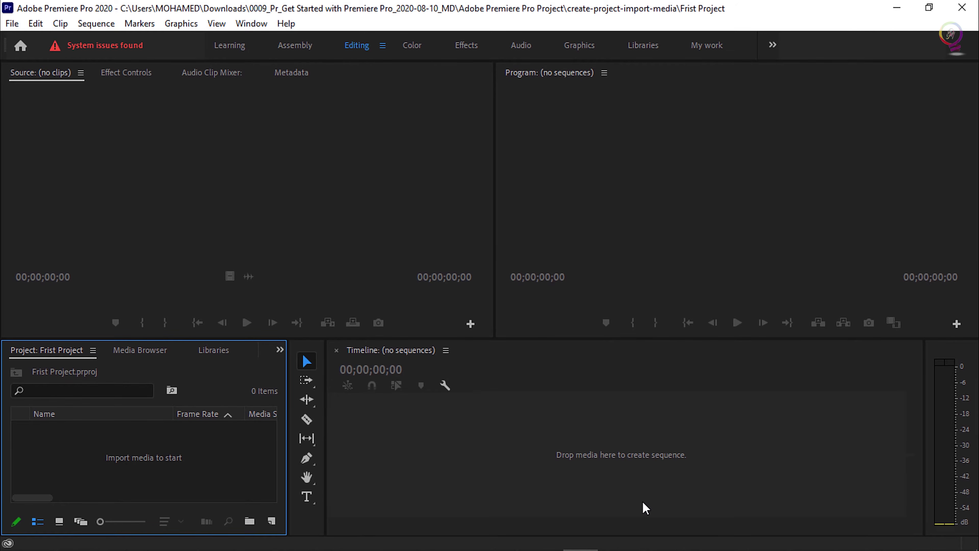
Step: Browse to the Media Files folder in the Media Browser and widen the panel to show two columns of thumbnails
left_click(162, 353)
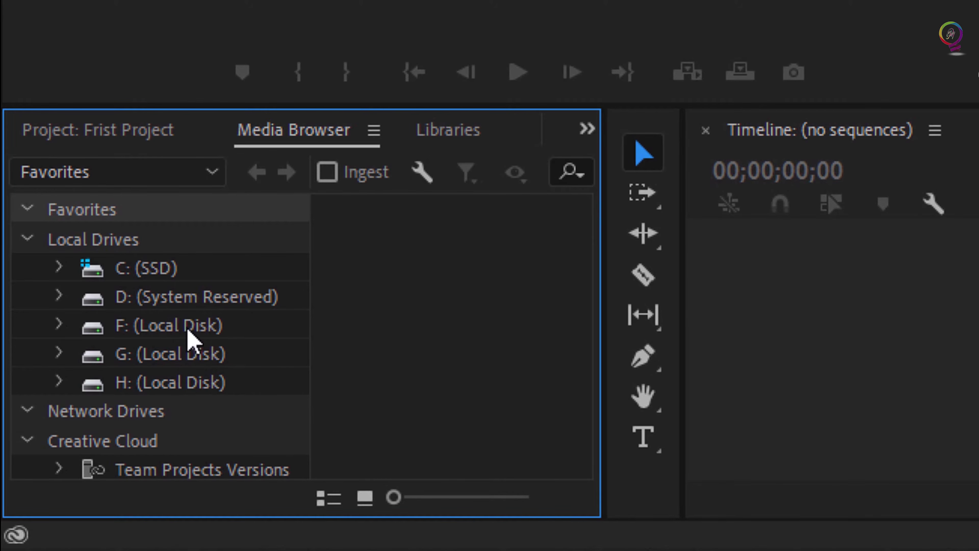
left_click(166, 299)
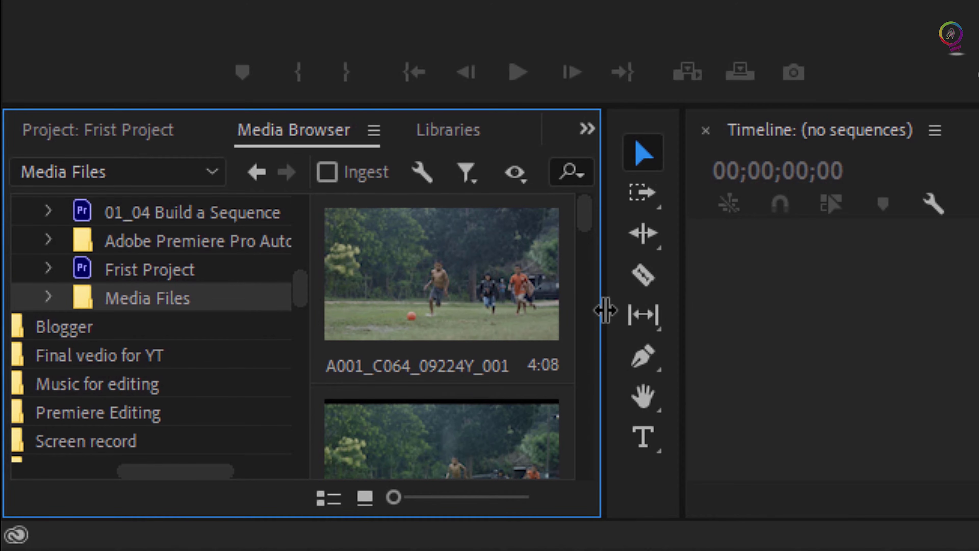
left_click_drag(608, 308, 850, 312)
Step: Import all the video and audio files of the Media Files folder into the project
scroll(644, 326, "down", 3)
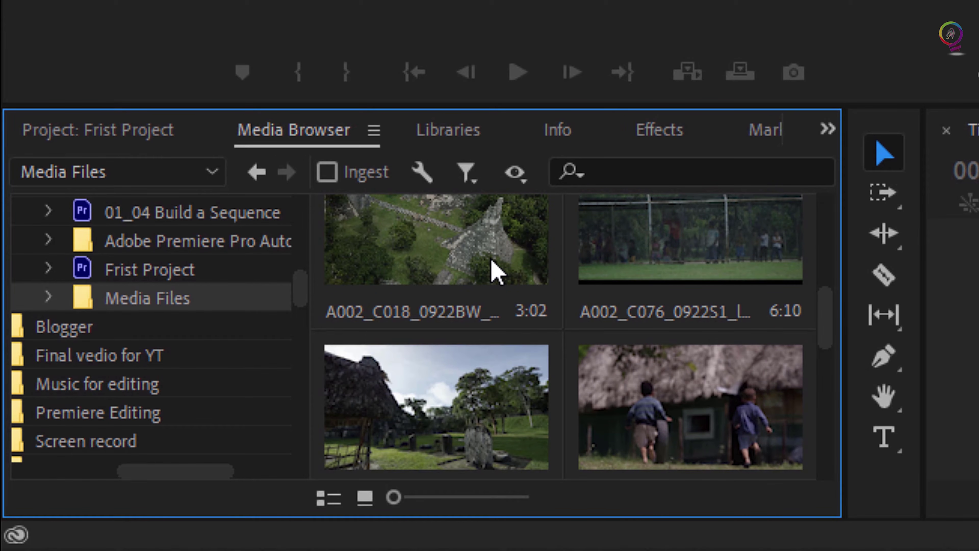
scroll(498, 273, "up", 3)
scroll(497, 274, "down", 4)
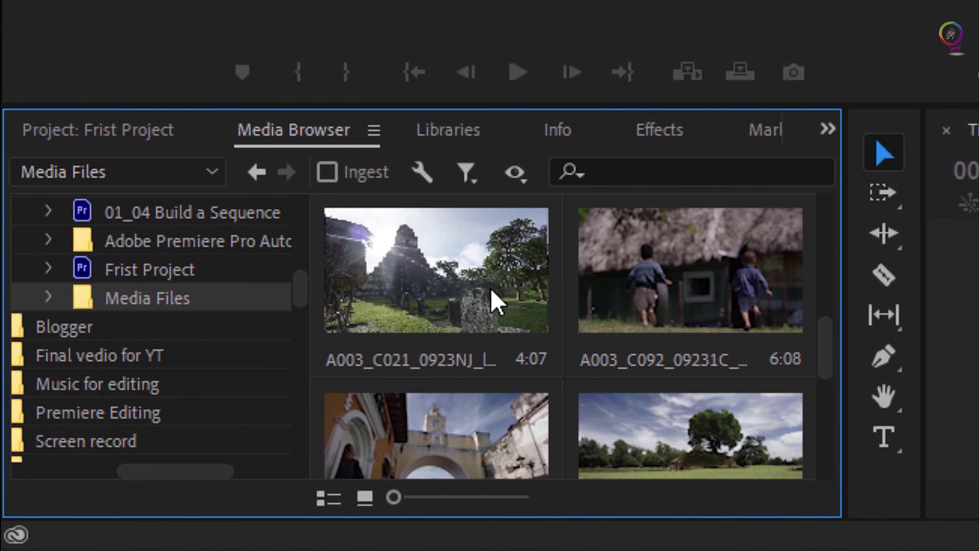
scroll(497, 303, "down", 5)
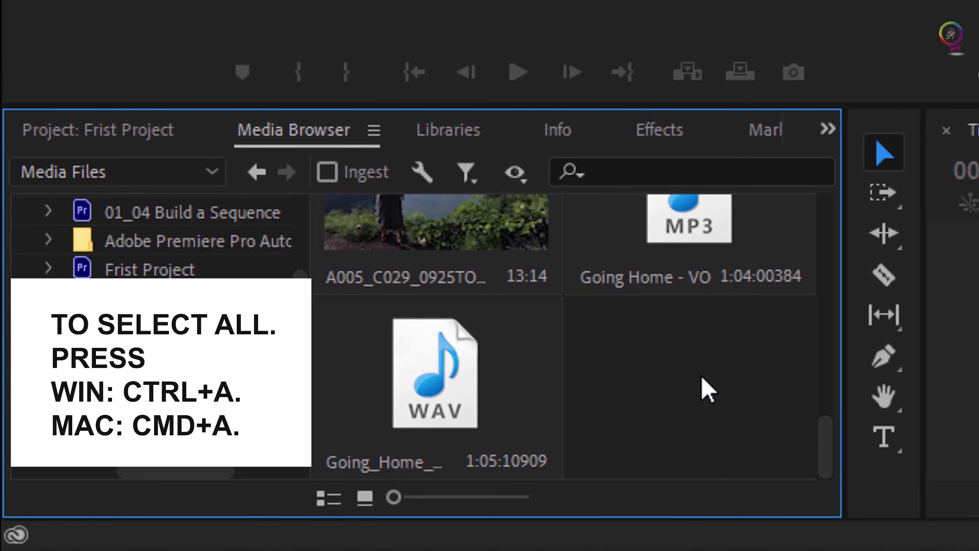
key("ctrl+a")
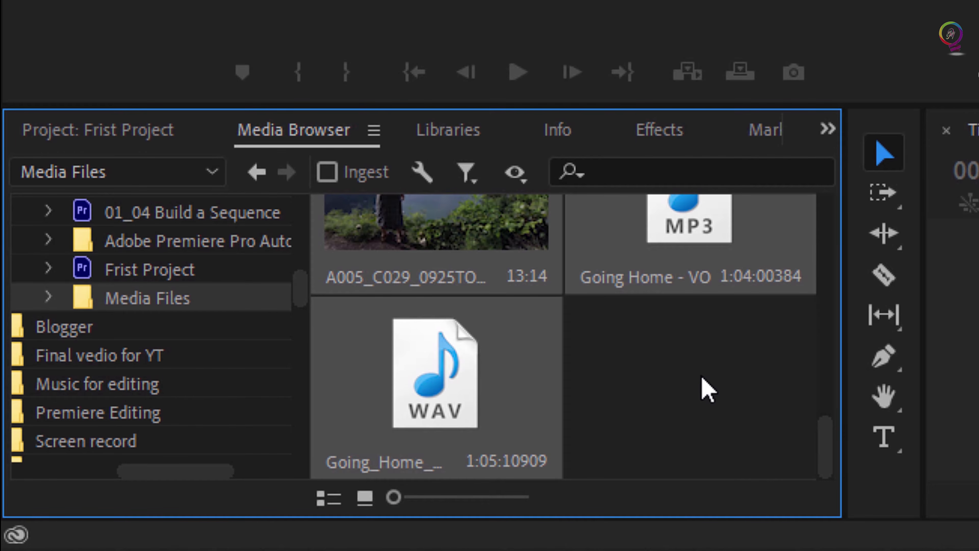
right_click(626, 256)
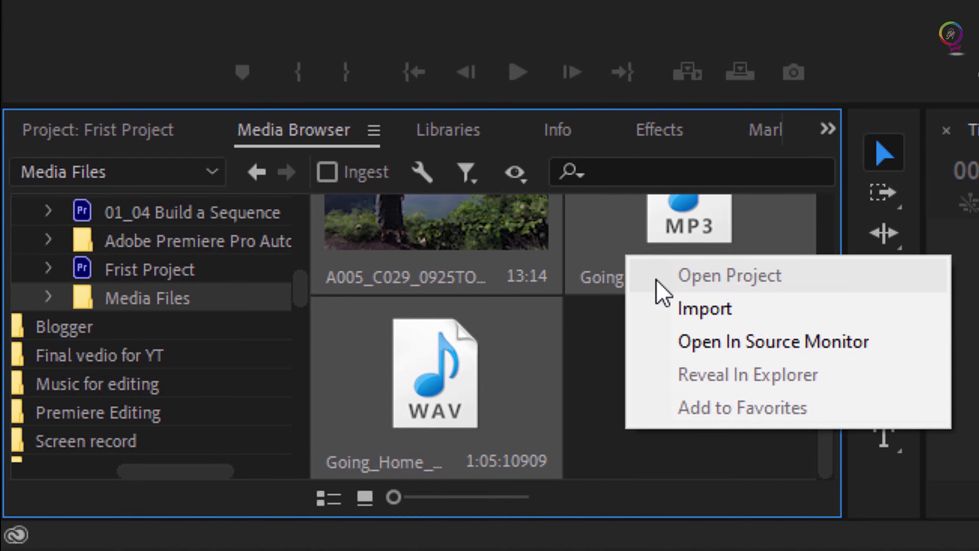
left_click(719, 318)
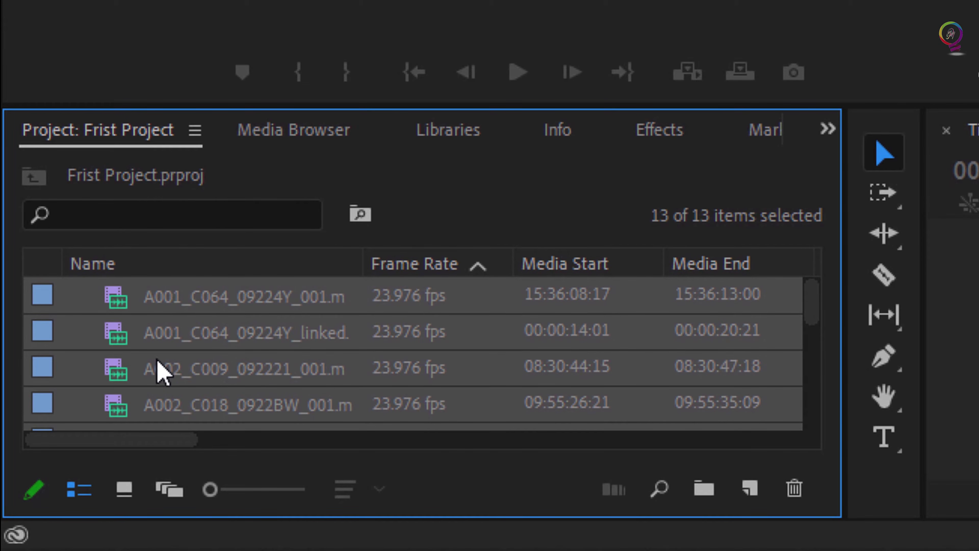
Step: View the imported clip A003_C021_0923NJ_linked.mp4 in the Source Monitor
scroll(166, 385, "down", 4)
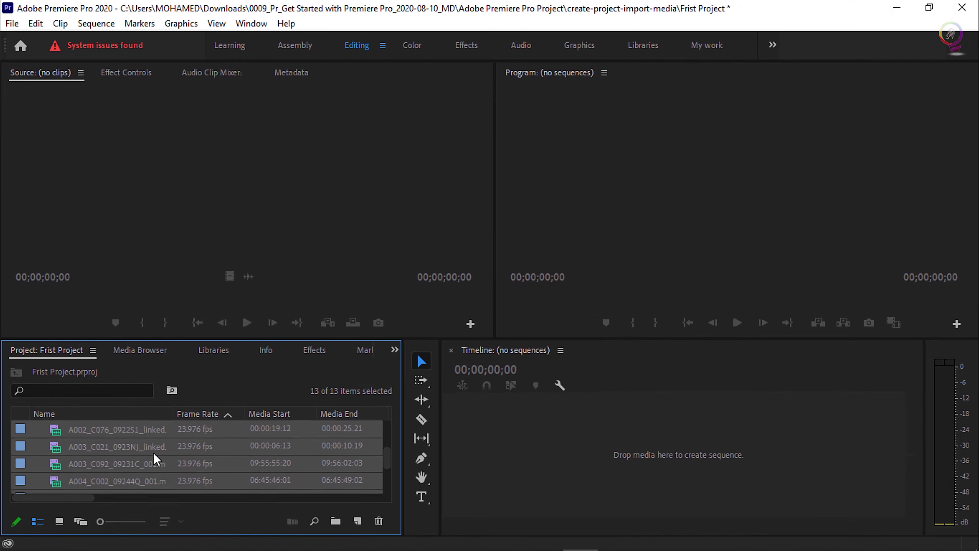
left_click(414, 332)
double_click(196, 447)
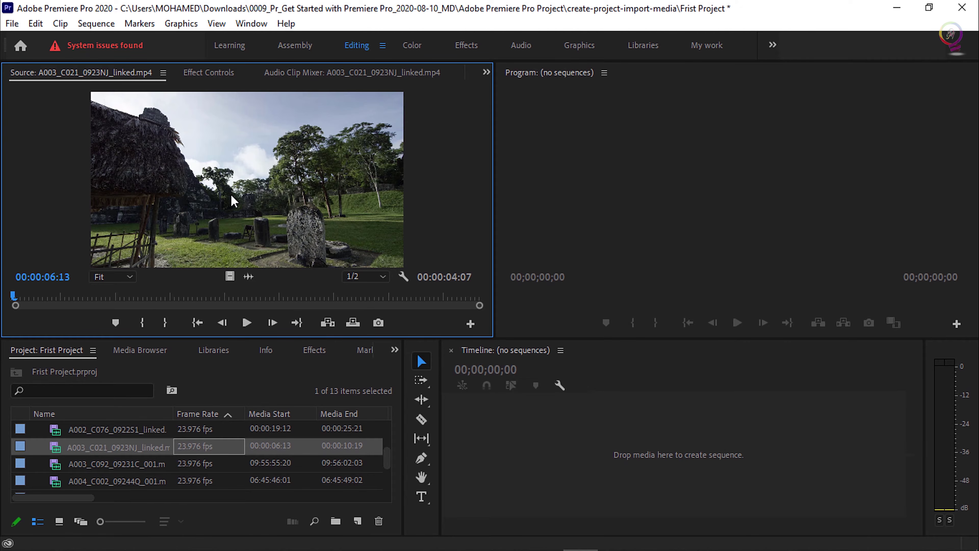
Step: Close Frist Project with its changes saved, and open the 01_02 Interface Overview project
left_click(12, 23)
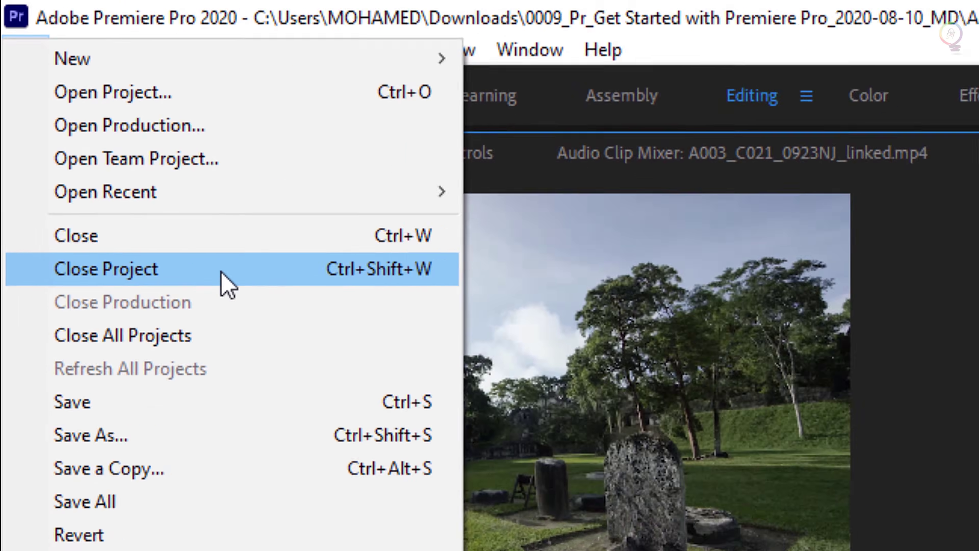
left_click(222, 272)
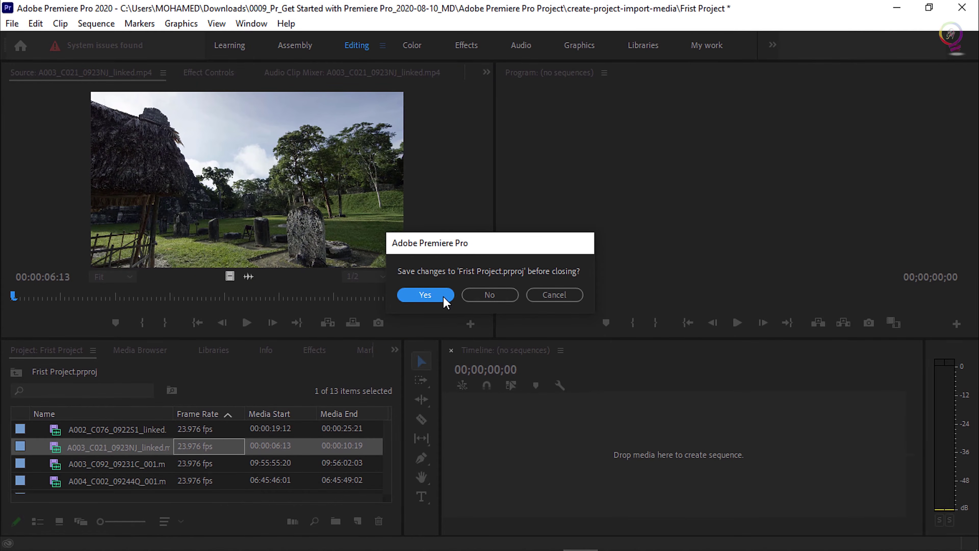
left_click(444, 297)
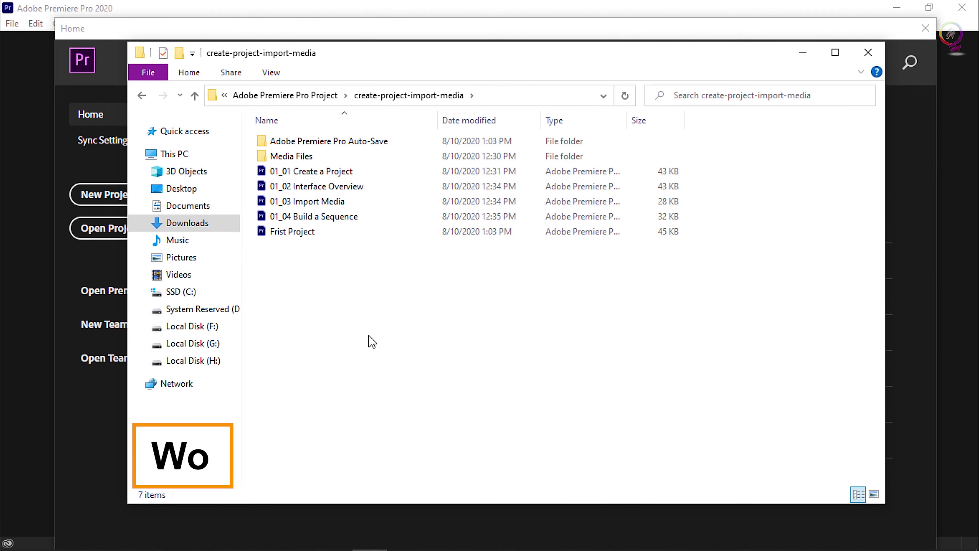
double_click(377, 189)
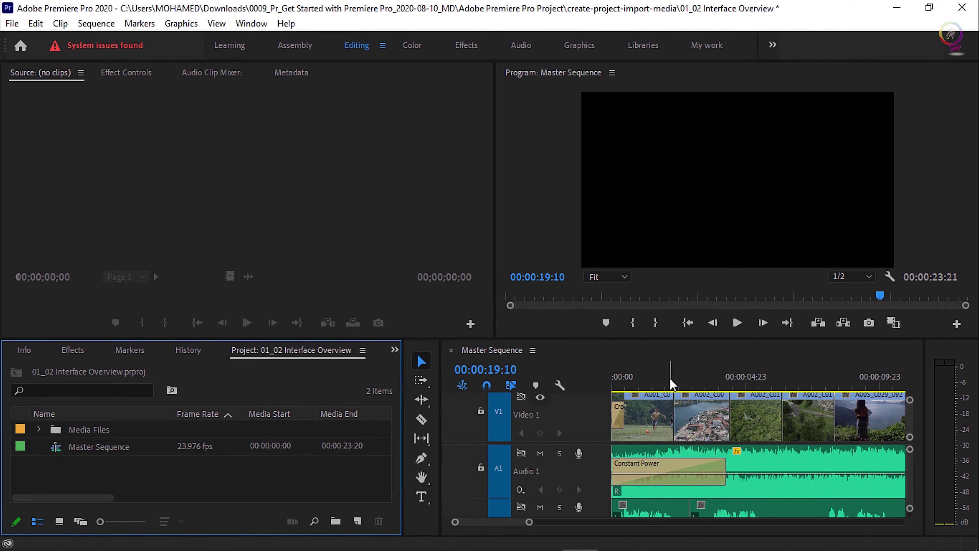
Step: Narrow the Source Monitor, enlarge the lower panels upward, and shift the timeline's edge toward the Project panel
left_click_drag(495, 258, 431, 251)
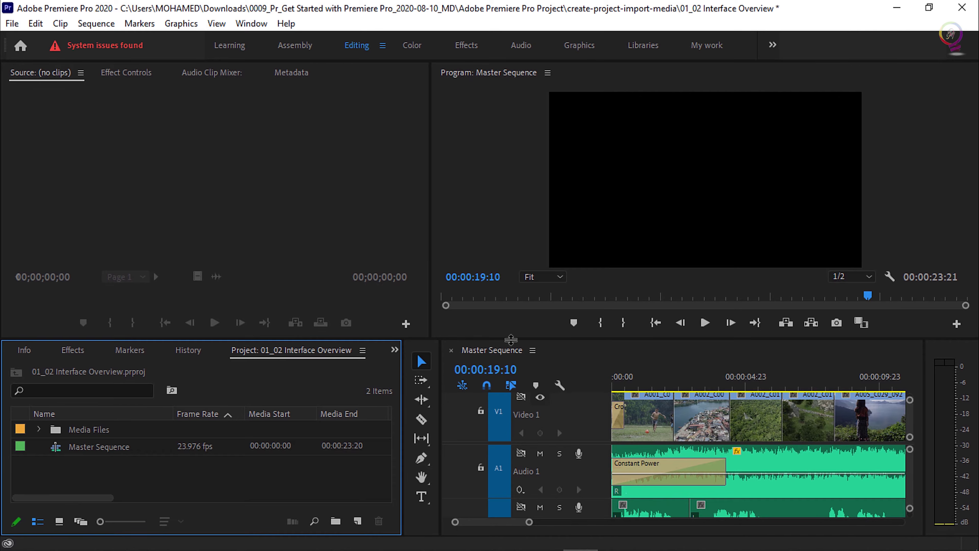
left_click_drag(513, 337, 509, 312)
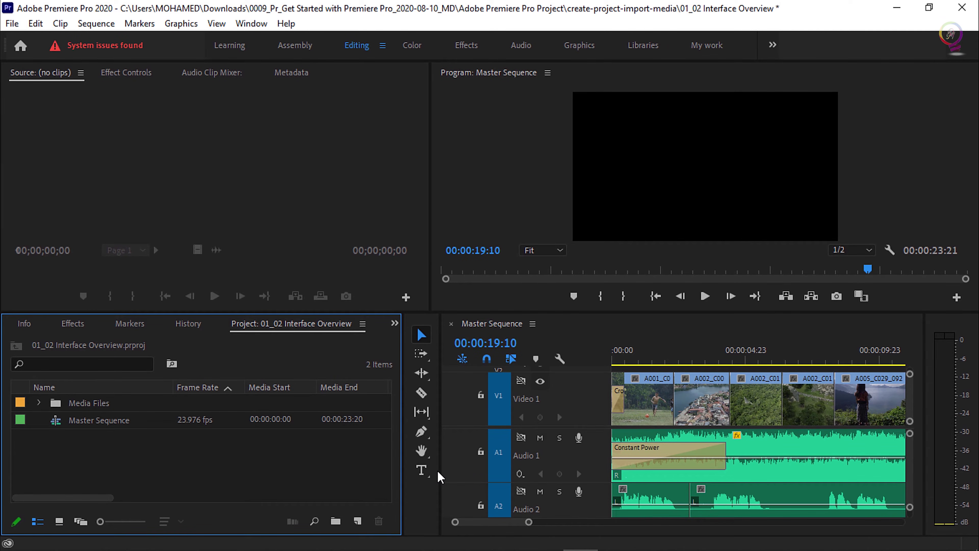
left_click_drag(438, 476, 374, 469)
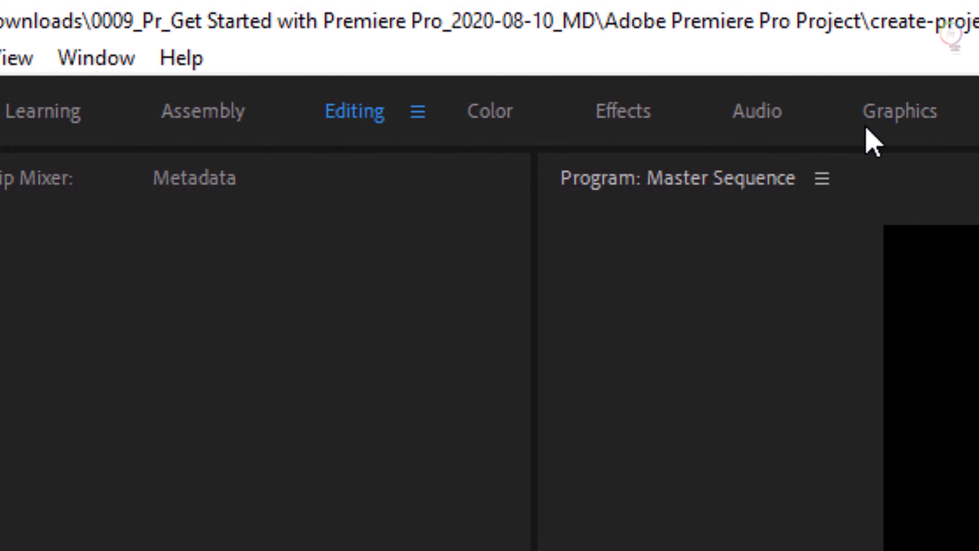
Step: Reset the Editing workspace to its saved layout
left_click(418, 112)
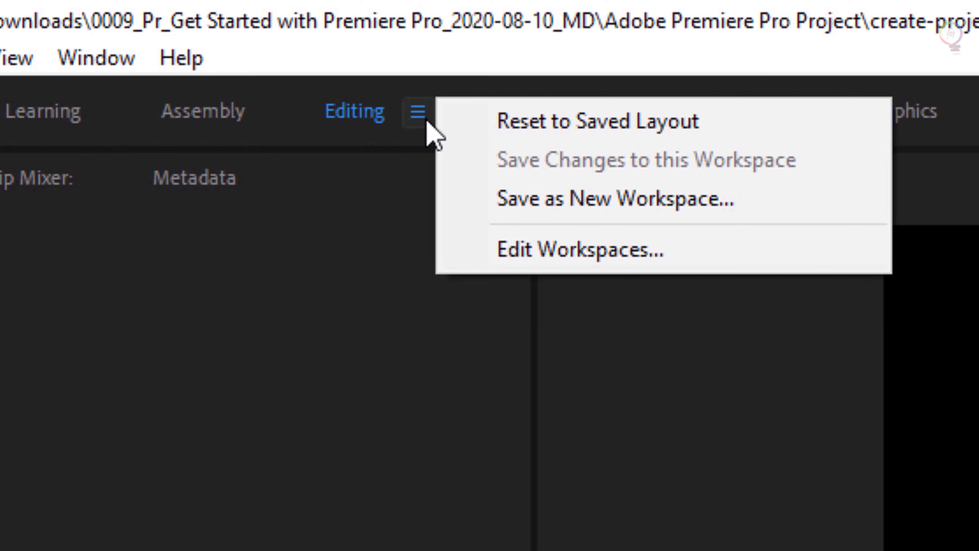
left_click(651, 123)
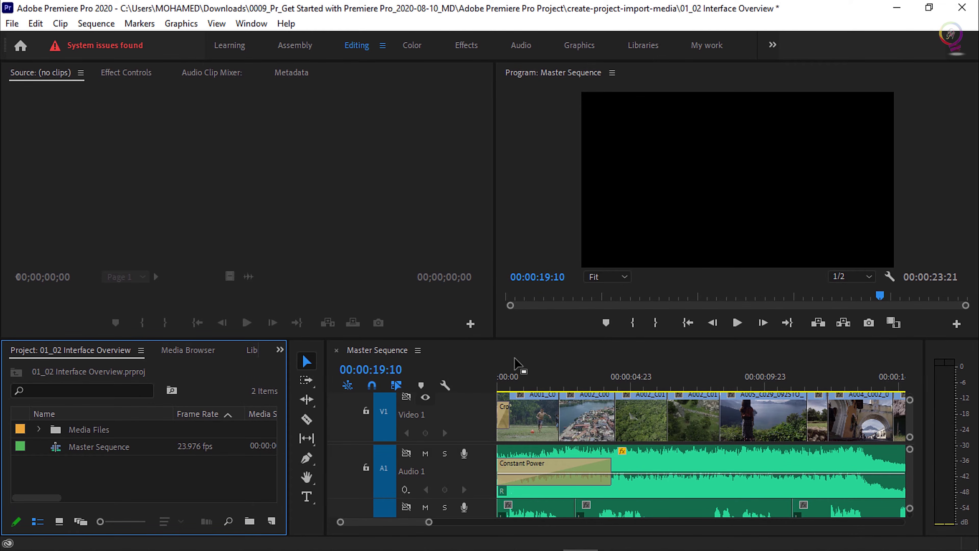
Step: Look over the Project panel's menu options and the Master Sequence timeline's display settings
left_click(517, 364)
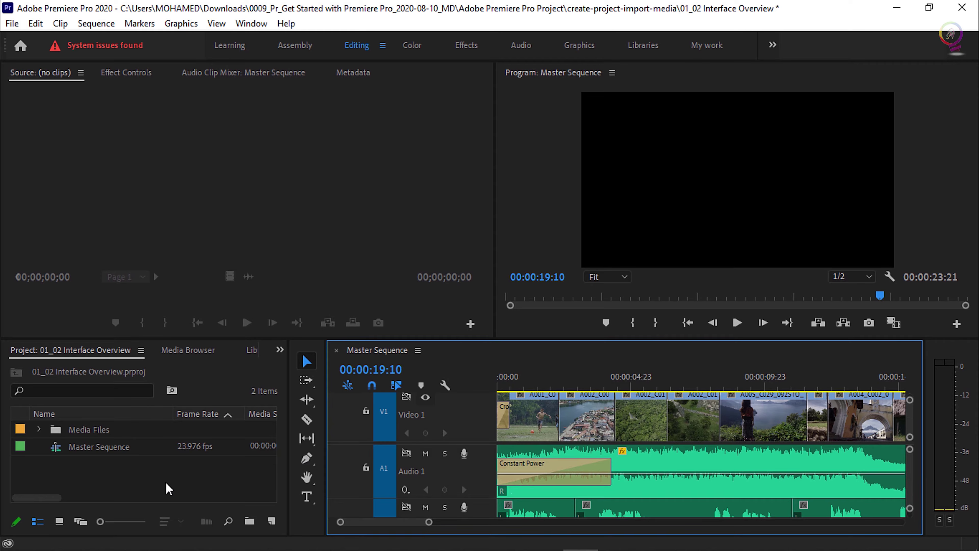
left_click(234, 475)
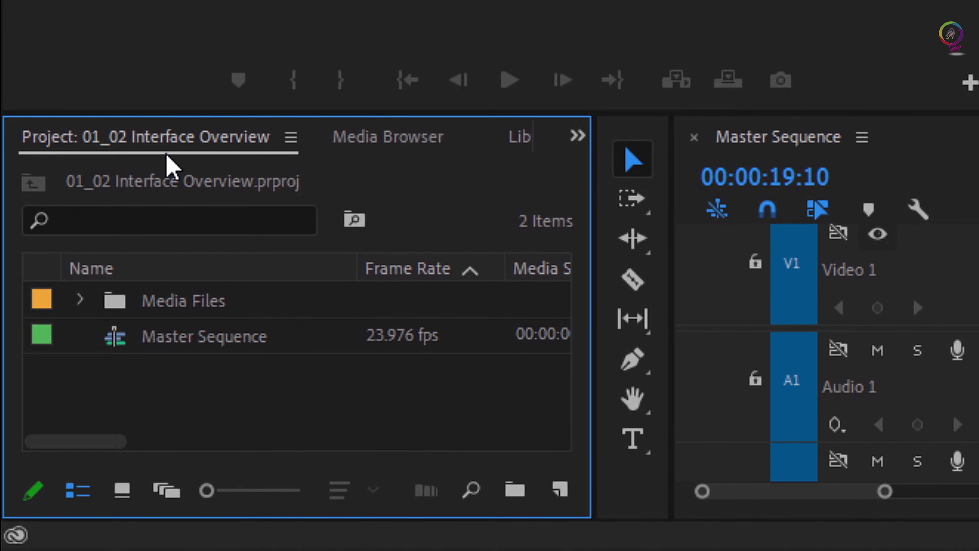
left_click(301, 146)
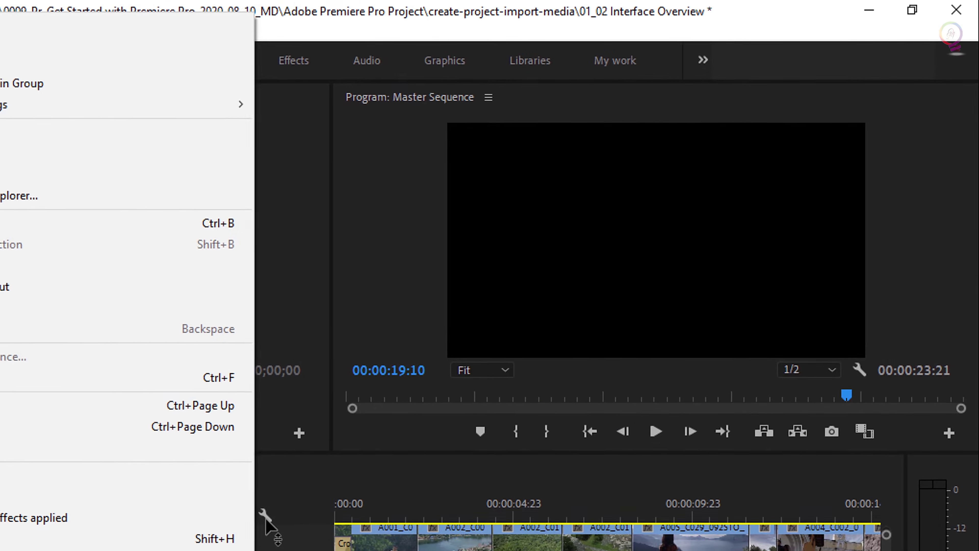
left_click(445, 385)
left_click(445, 385)
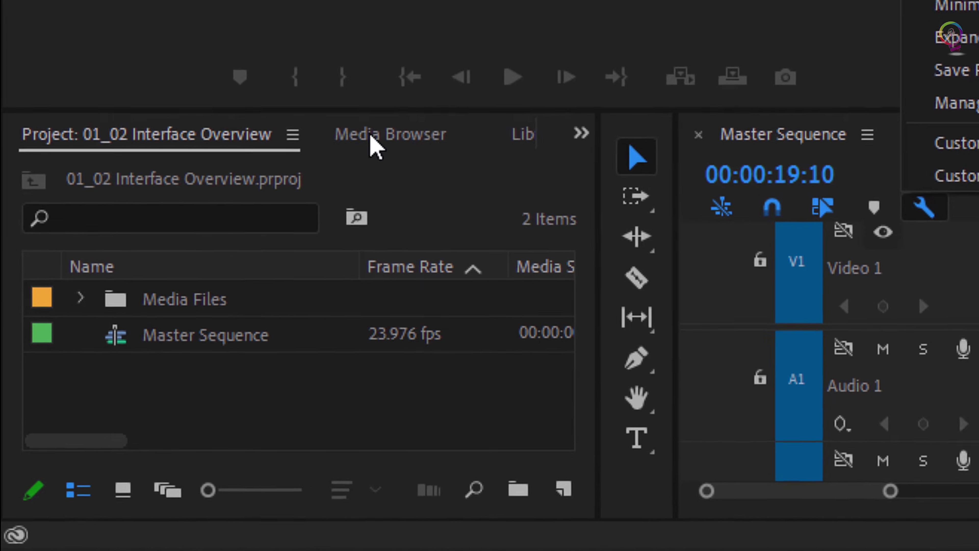
Step: View the Media Browser and Libraries panels, and return to the Project panel
left_click(399, 122)
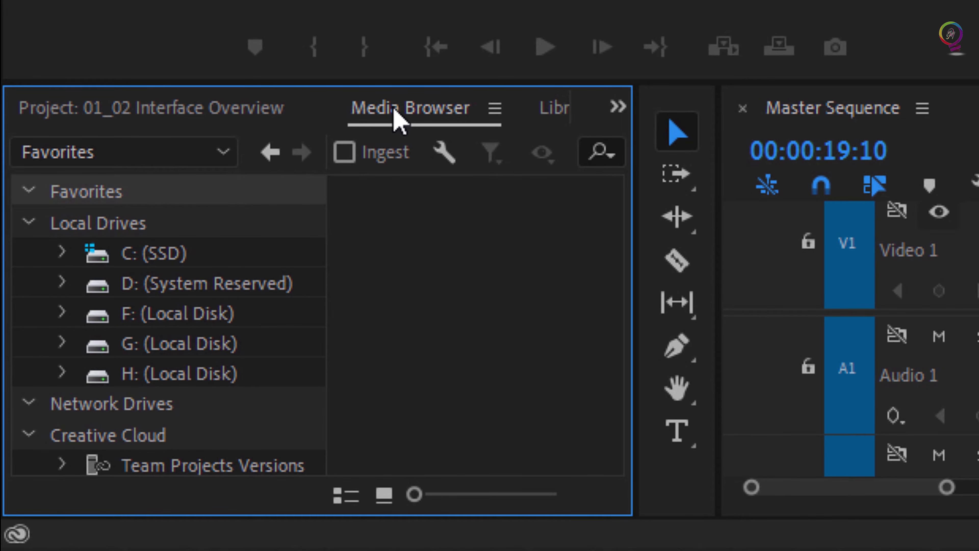
left_click(562, 112)
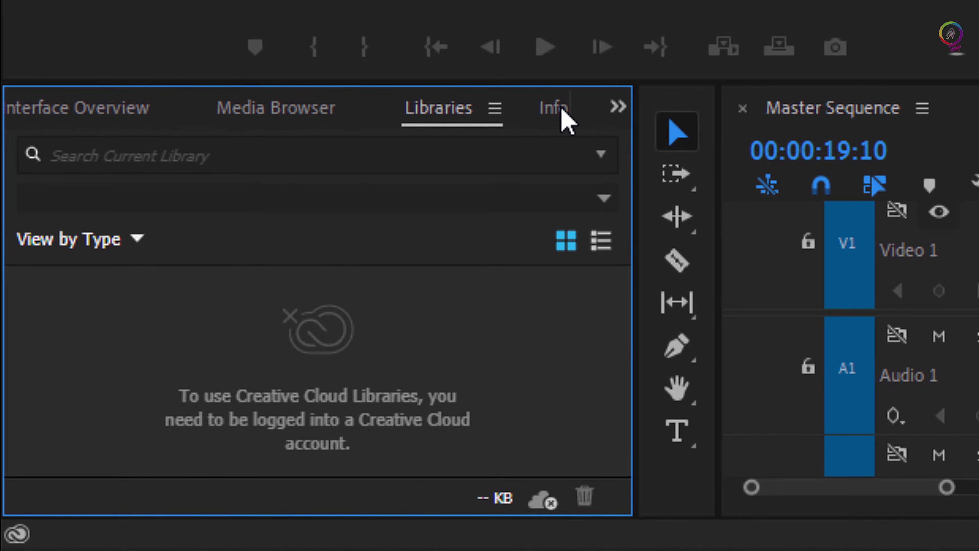
left_click(89, 110)
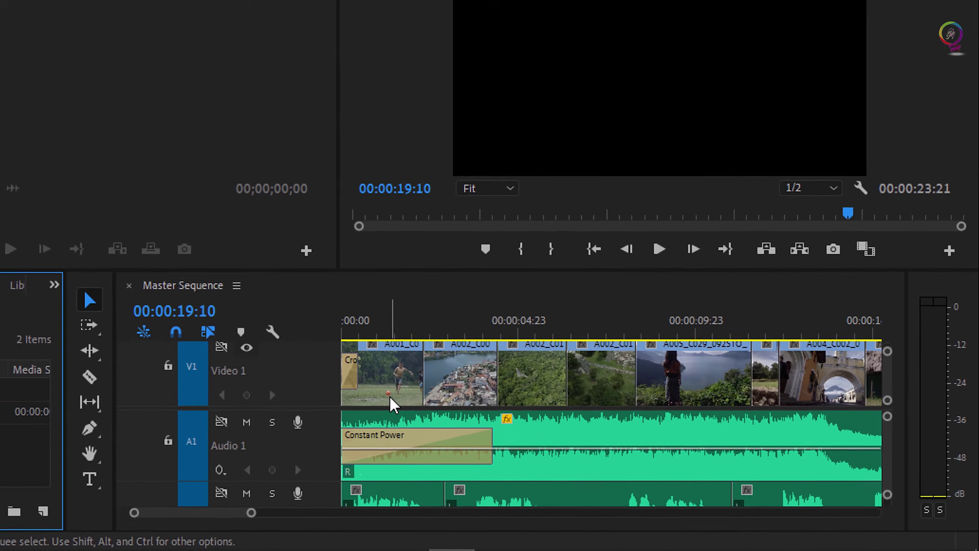
Step: Look over the context options for the second video clip in the Master Sequence timeline
left_click(590, 427)
right_click(428, 374)
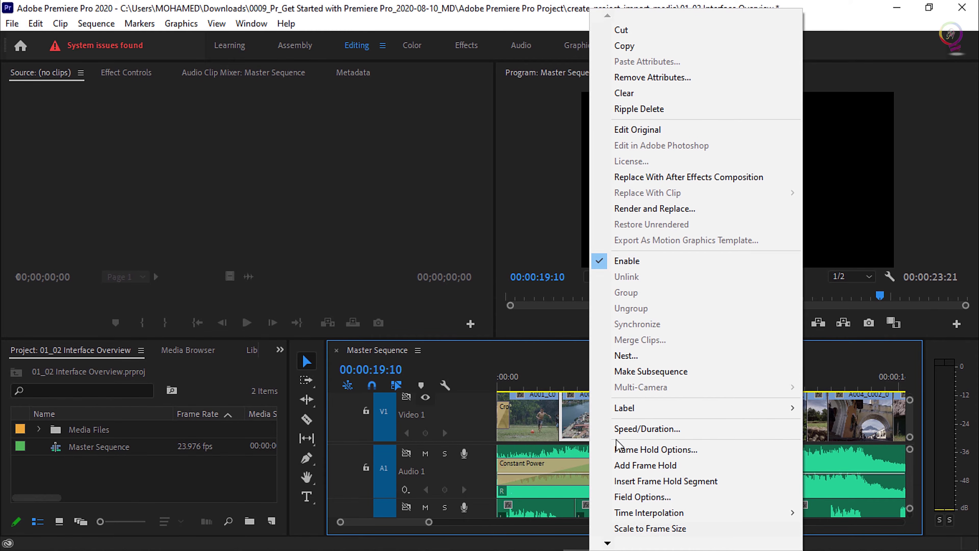
left_click(236, 490)
left_click(236, 490)
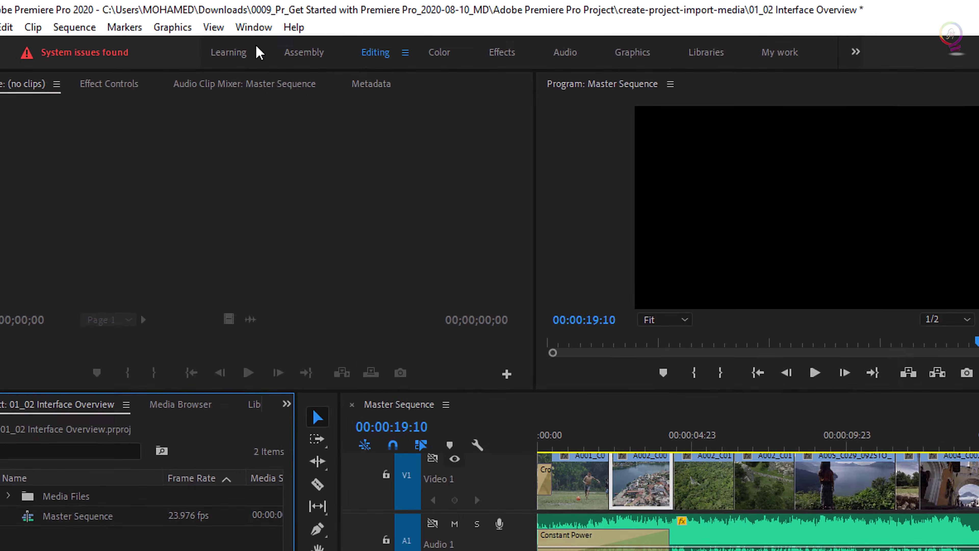
Step: Look over the list of available panels, view the Media Browser, and return to the Project panel
left_click(254, 24)
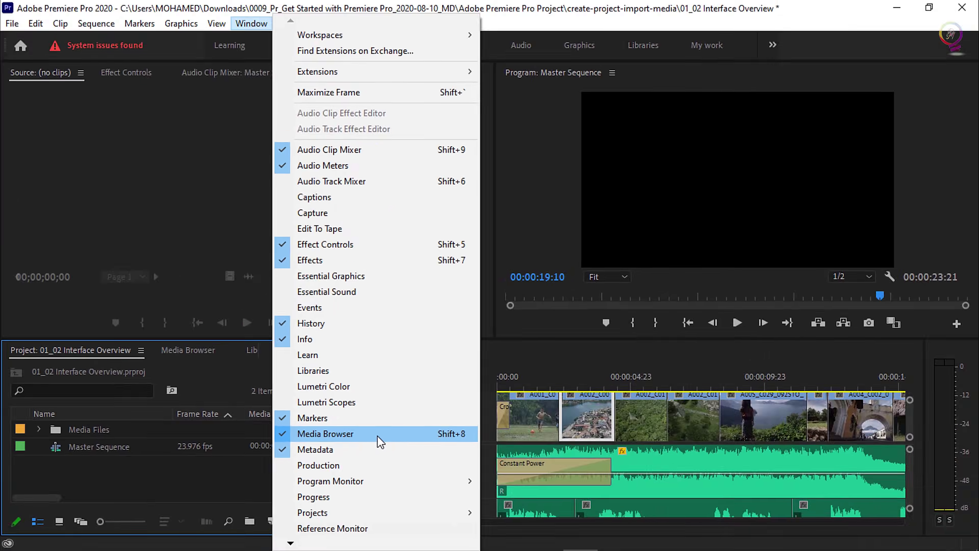
left_click(439, 455)
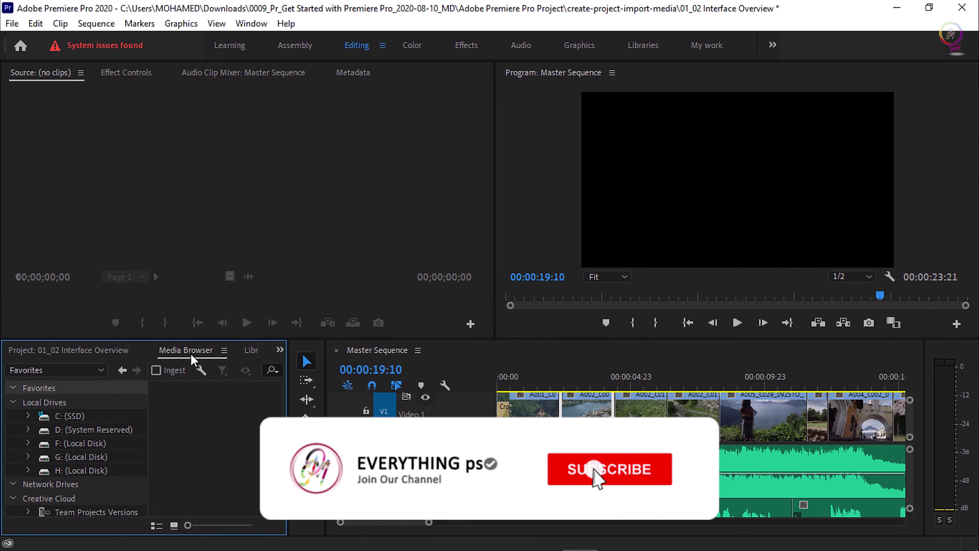
left_click(87, 351)
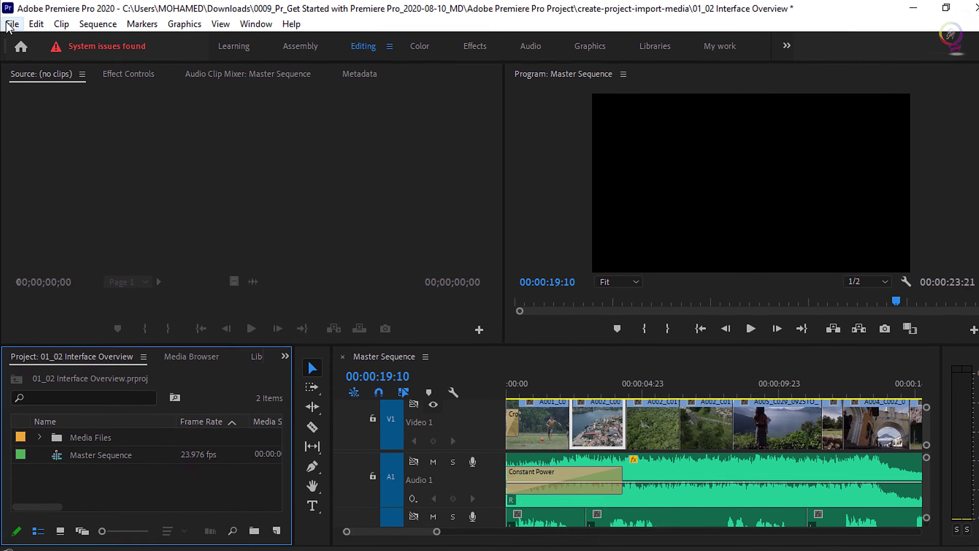
Step: Close 01_02 Interface Overview with its changes saved, and open the 01_03 Import Media project
left_click(9, 25)
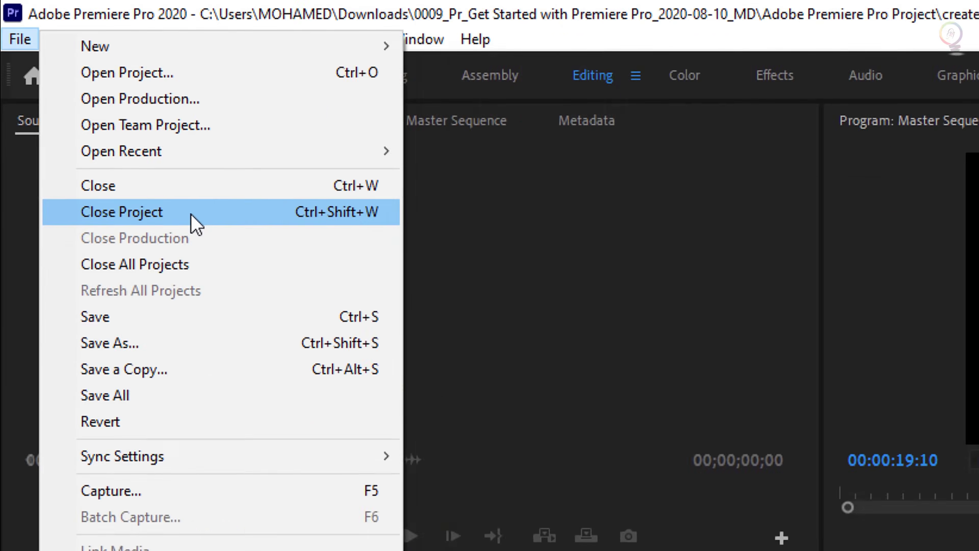
left_click(192, 213)
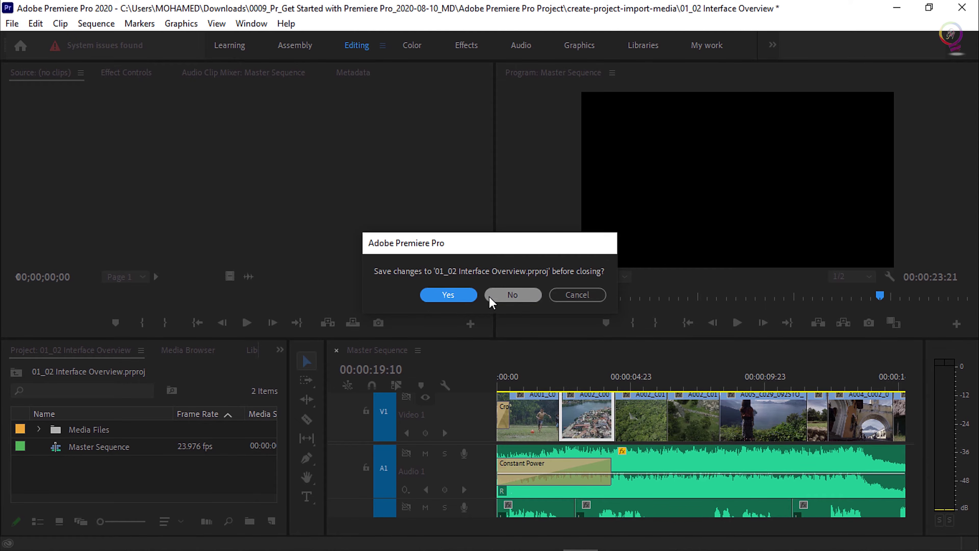
left_click(465, 296)
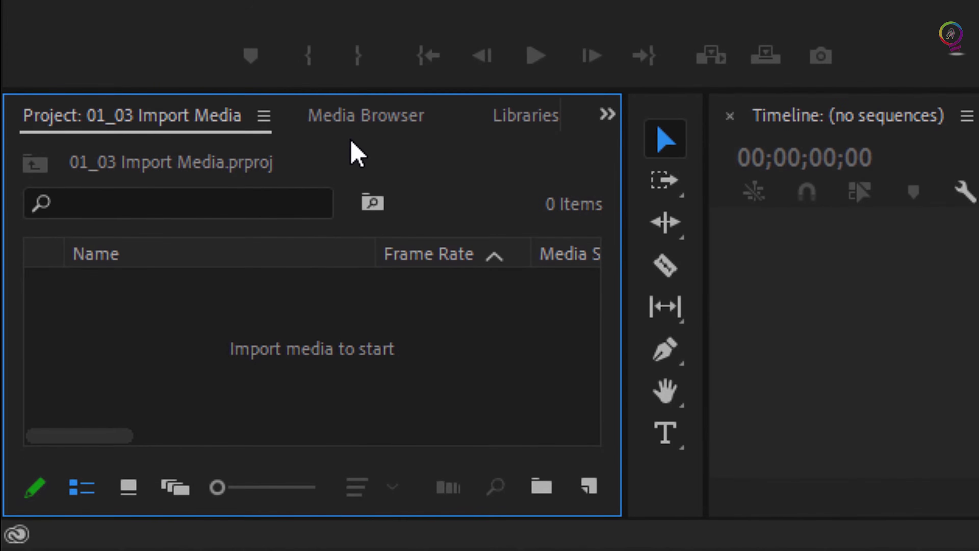
Step: Browse the C: (SSD) drive in the Media Browser and display the contents of the Media Files folder
left_click(366, 125)
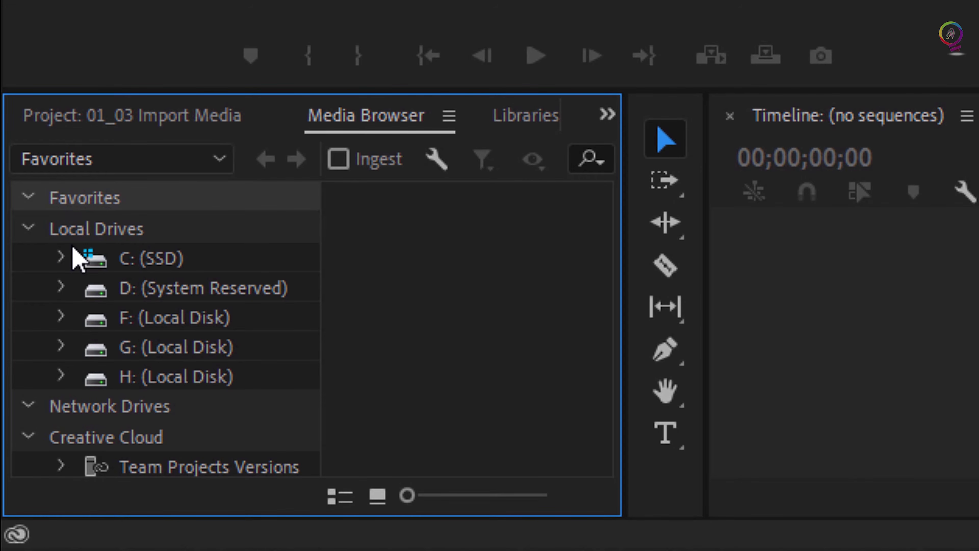
left_click(60, 257)
scroll(164, 333, "down", 5)
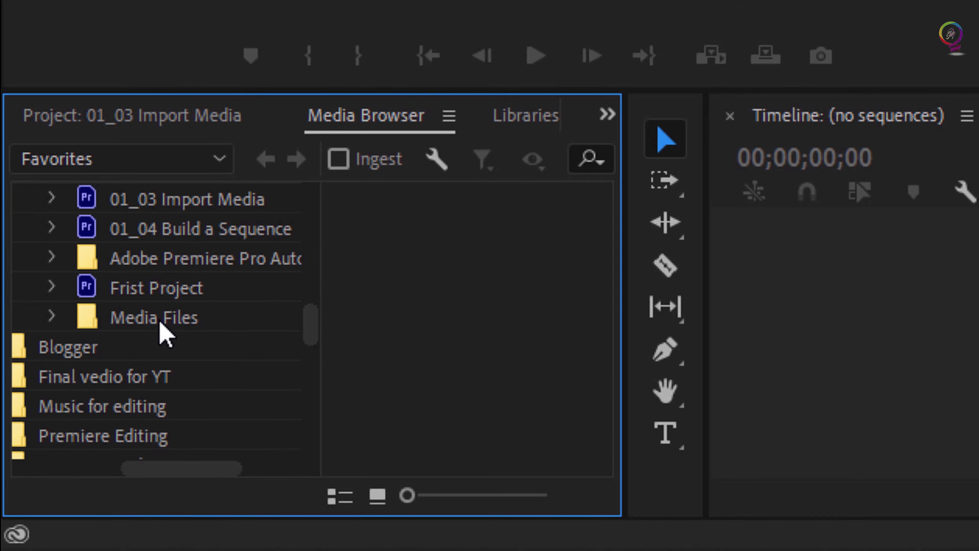
left_click(164, 334)
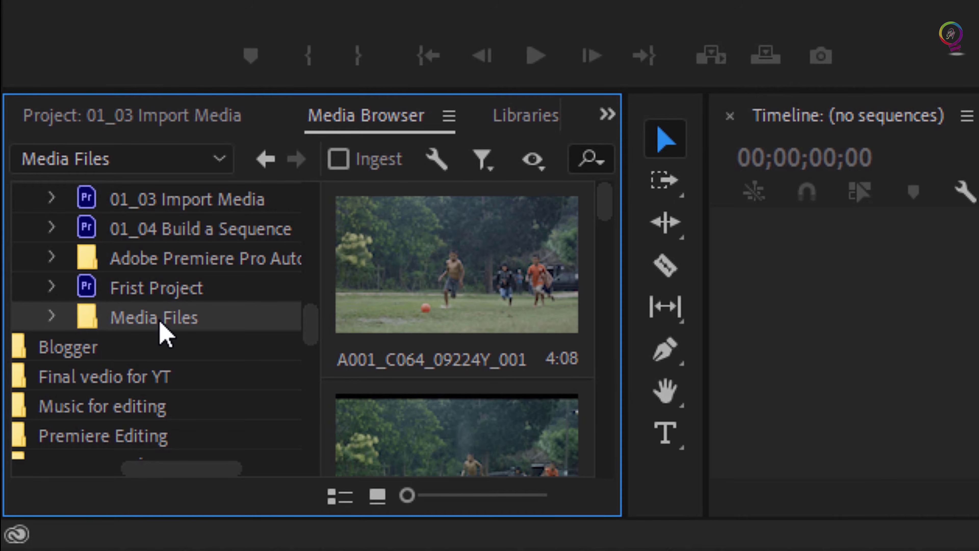
Step: Preview clip A001_C064_09224Y_001 in the Source Monitor by playing it briefly and scrubbing to 15:36:12:01
double_click(473, 307)
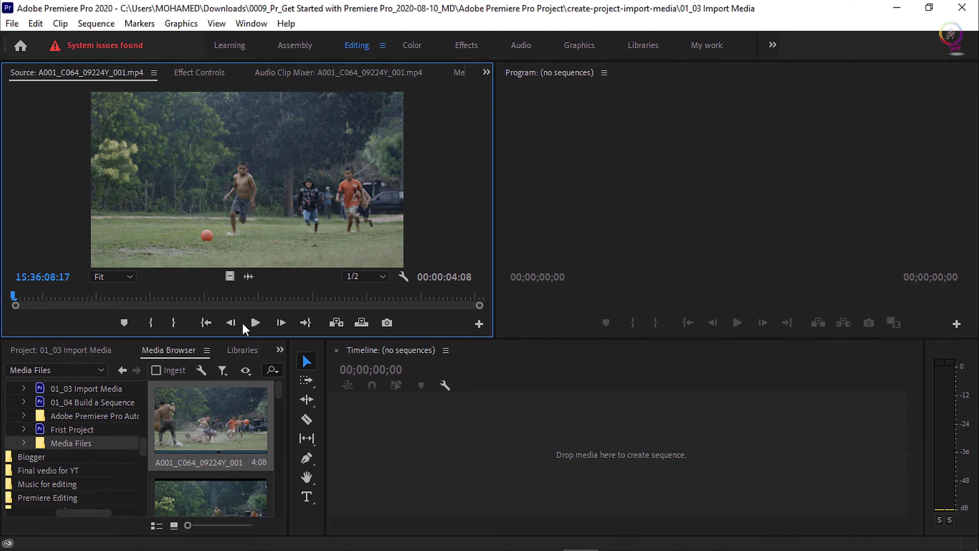
left_click(255, 322)
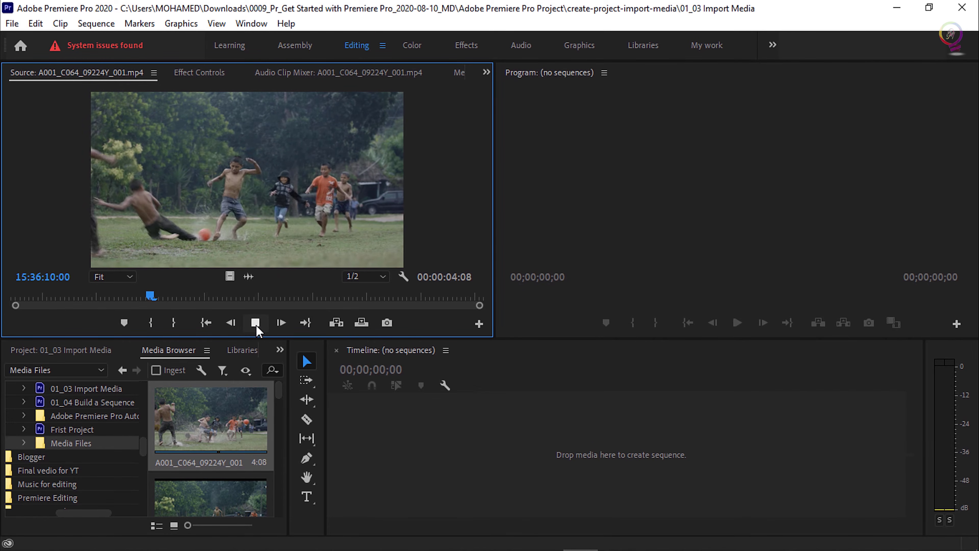
left_click(255, 323)
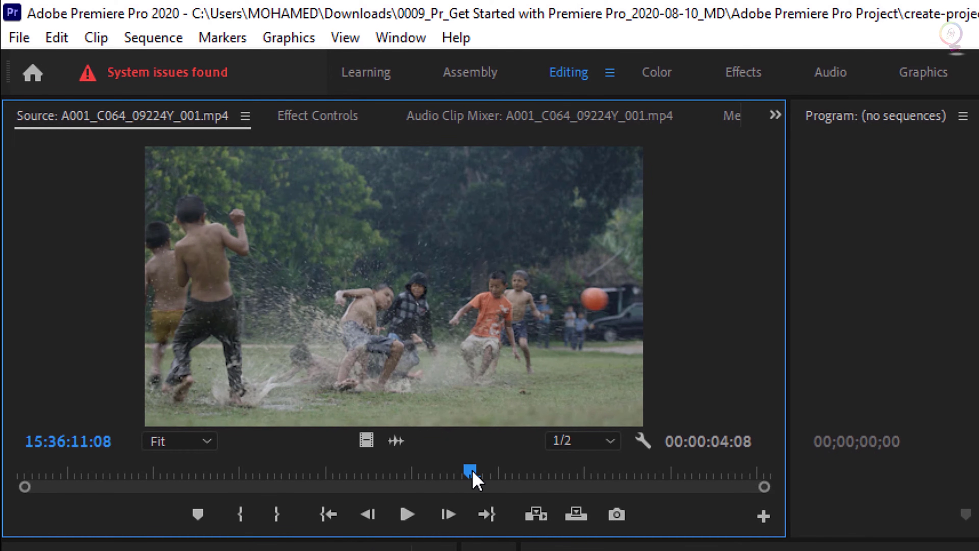
mouse_move(474, 476)
left_mouse_down()
mouse_move(183, 480)
mouse_move(372, 478)
mouse_move(463, 490)
left_mouse_up()
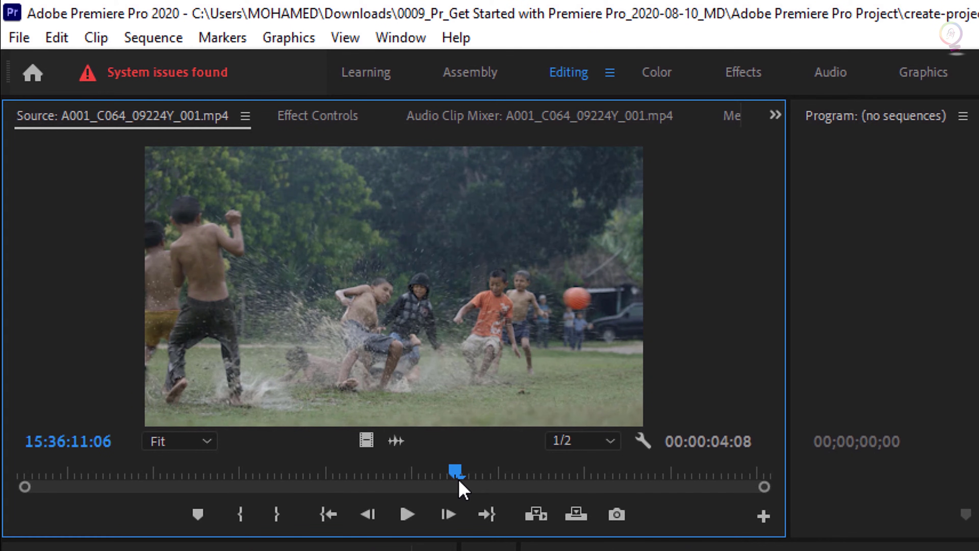
left_click(593, 477)
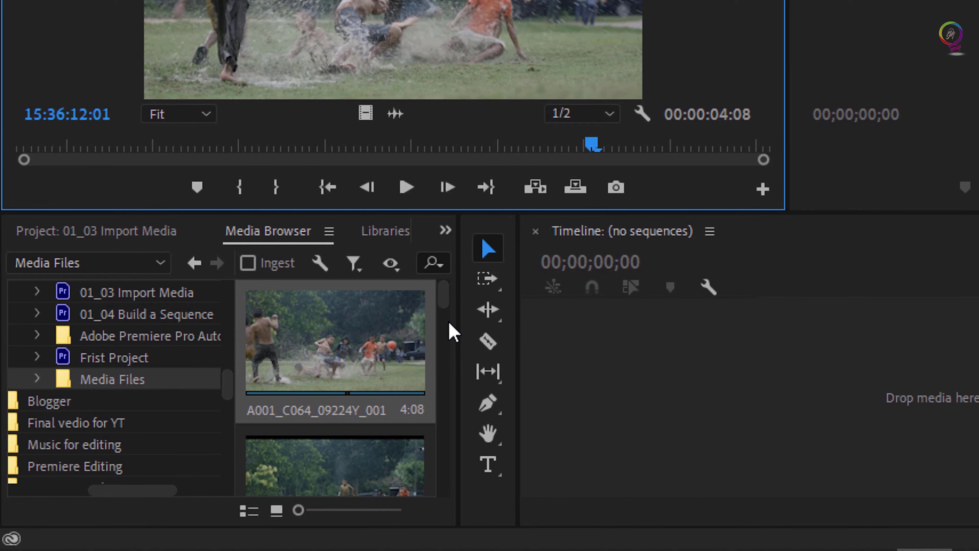
Step: Select the range of clips from A001_C064_09224Y_001 through A003_C092_09231C_001 in Media Files and import them
scroll(376, 379, "down", 4)
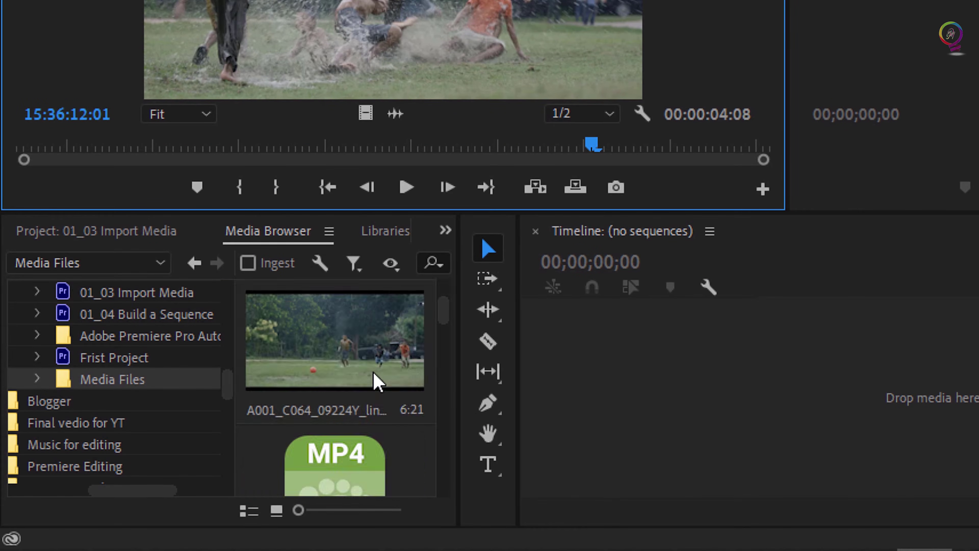
scroll(376, 382, "down", 3)
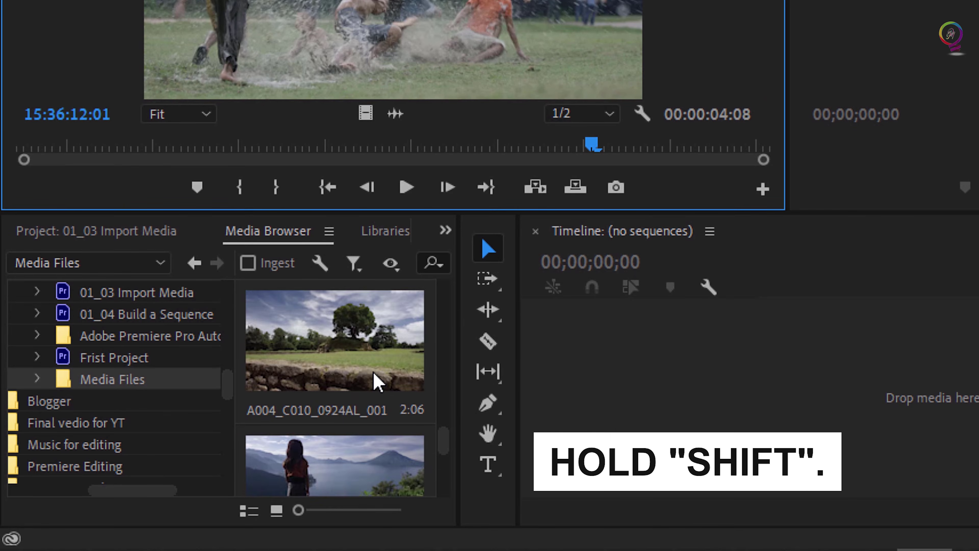
scroll(376, 382, "up", 3)
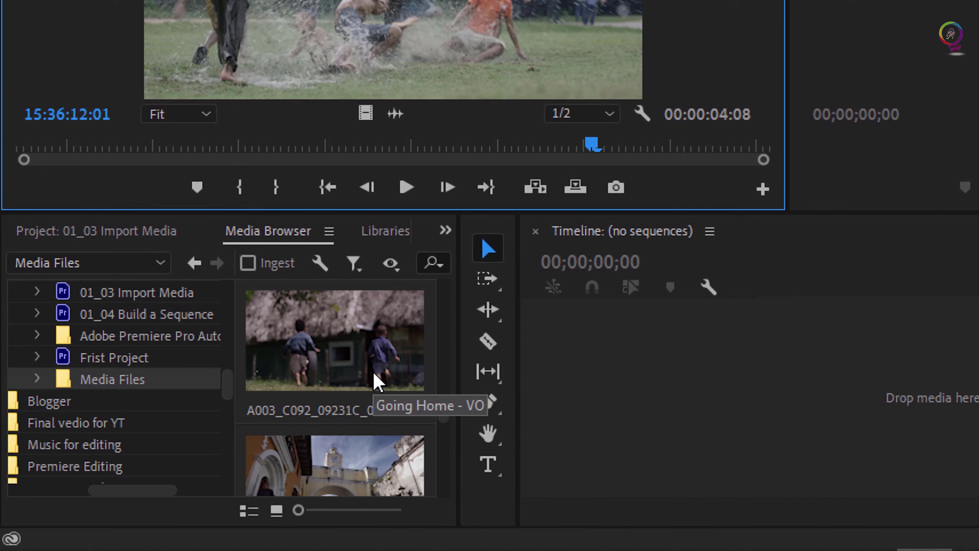
left_click(376, 382)
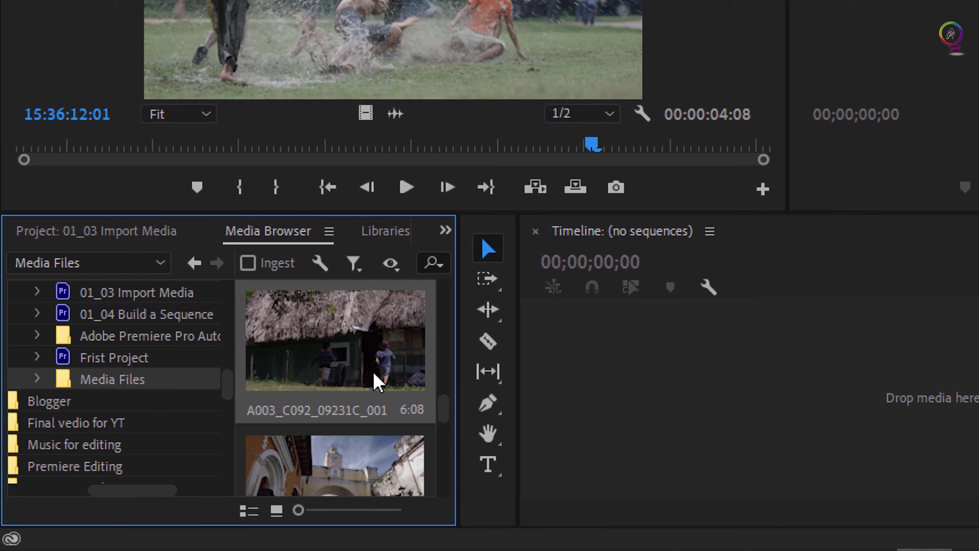
right_click(376, 382)
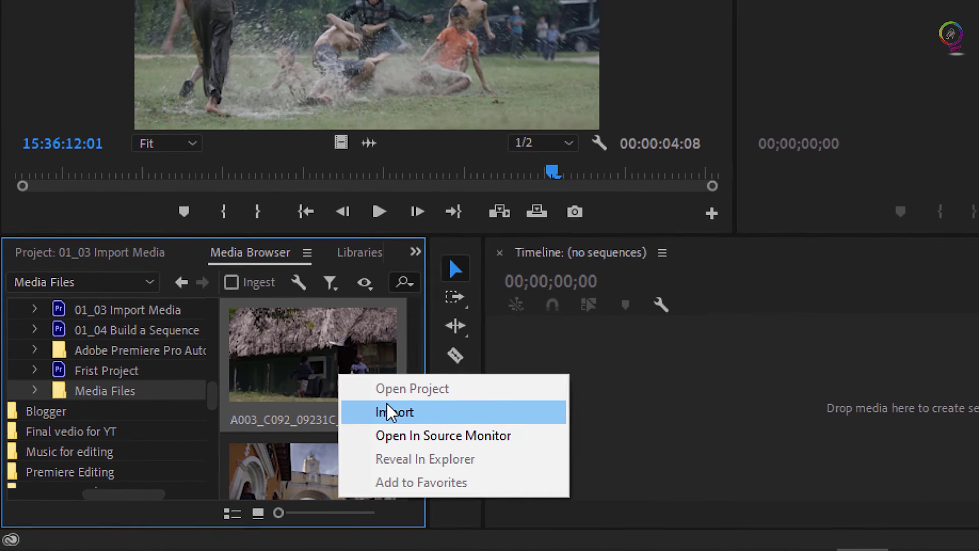
left_click(409, 402)
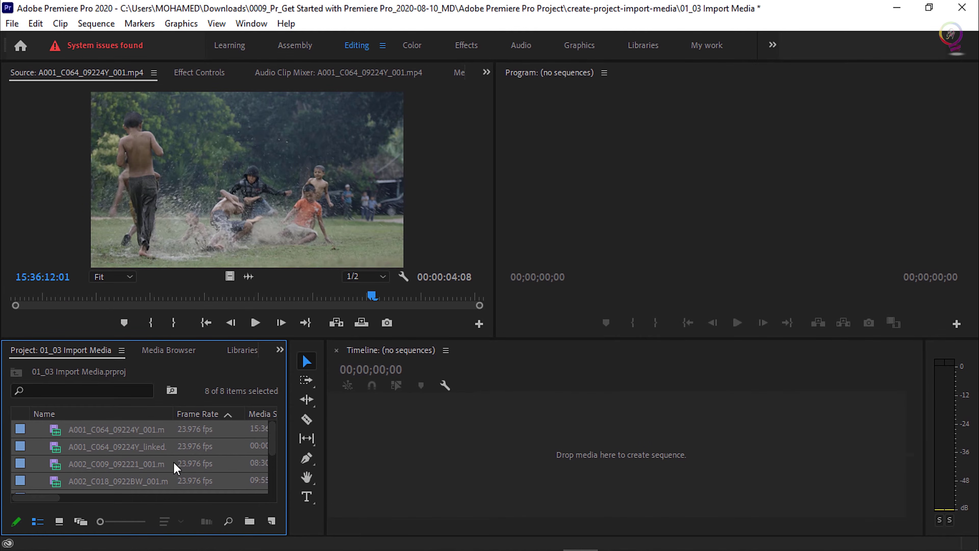
Step: Examine the imported clips and their metadata columns in the Project panel
scroll(175, 465, "down", 1)
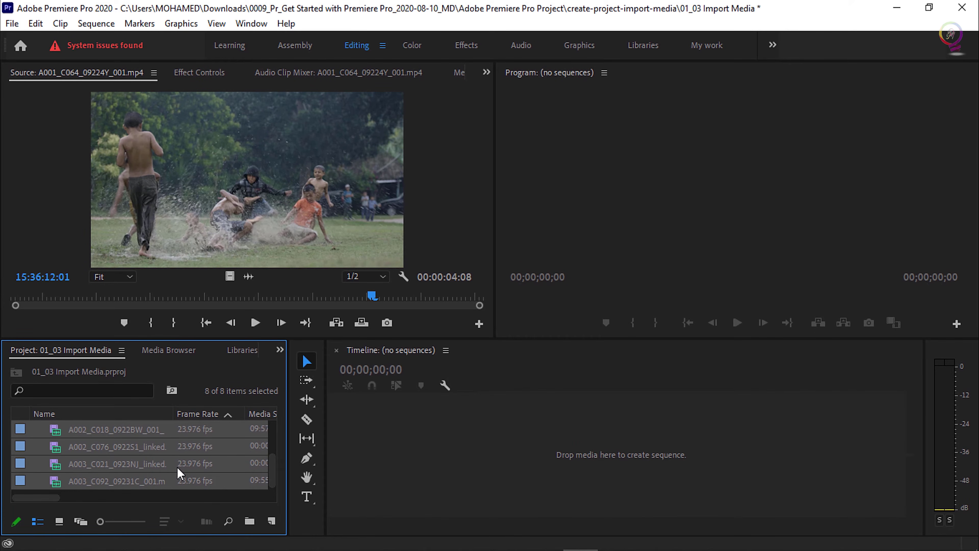
left_click(211, 496)
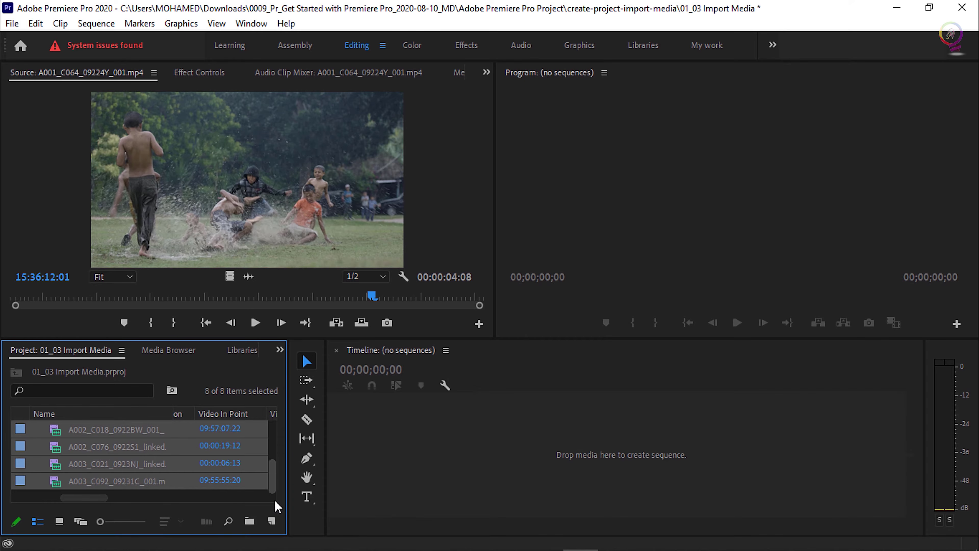
left_click(46, 498)
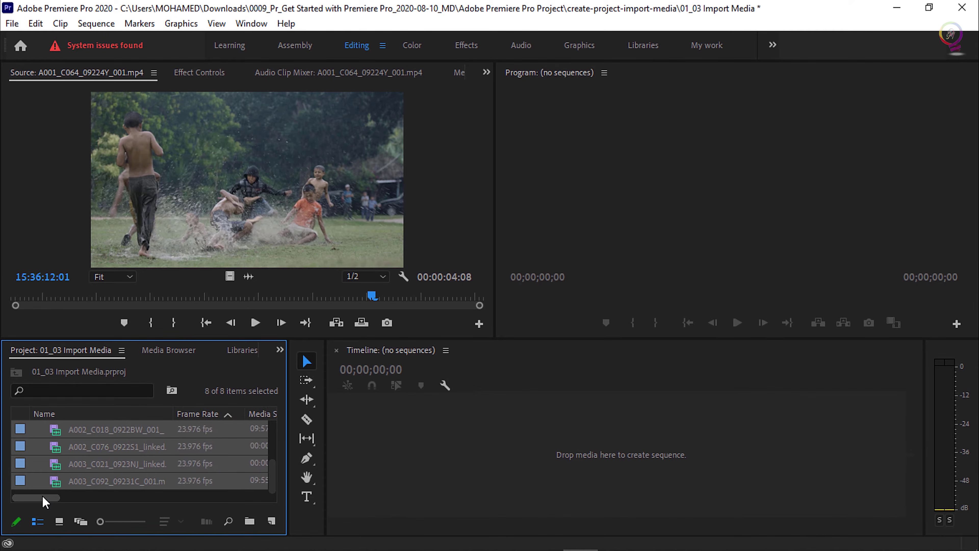
Step: Display the project items as icons and create a new bin named Shots
left_click(101, 493)
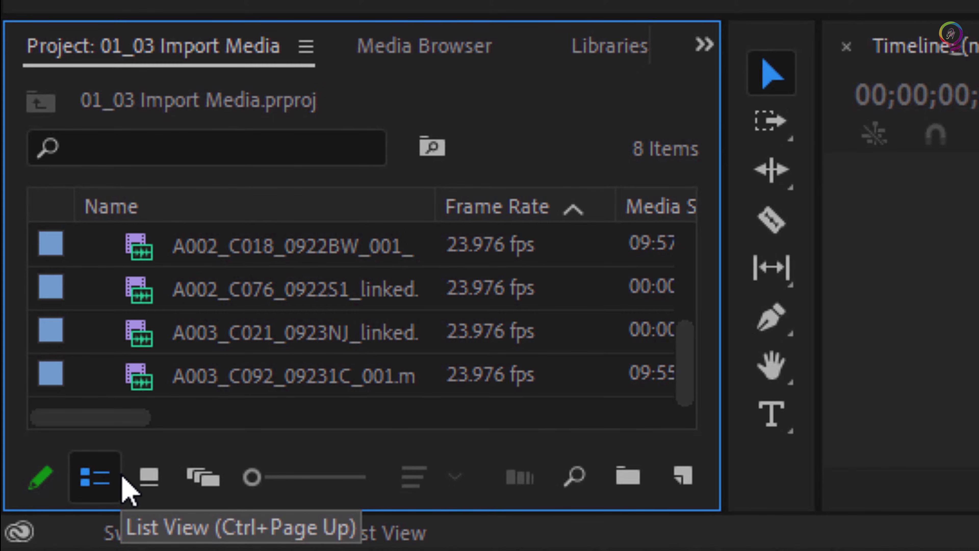
left_click(167, 478)
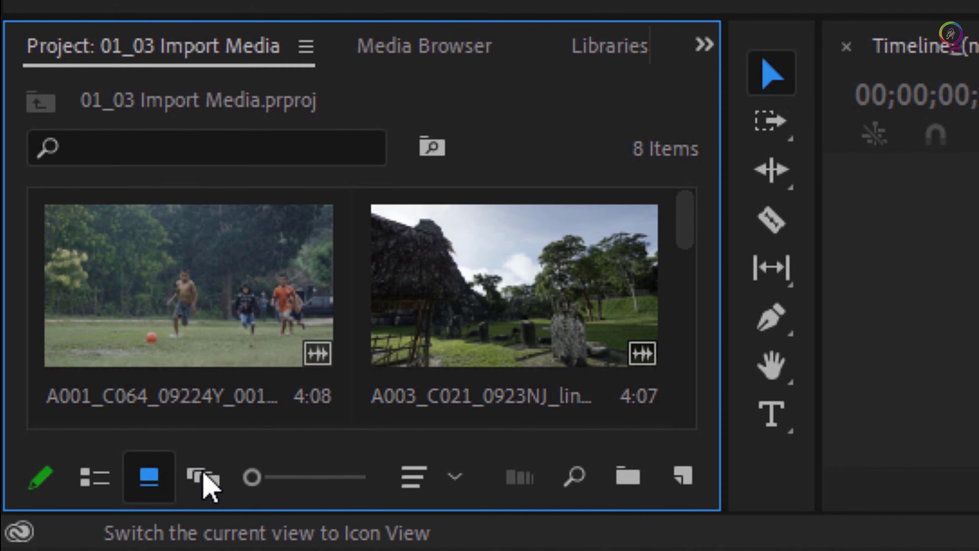
left_click(642, 480)
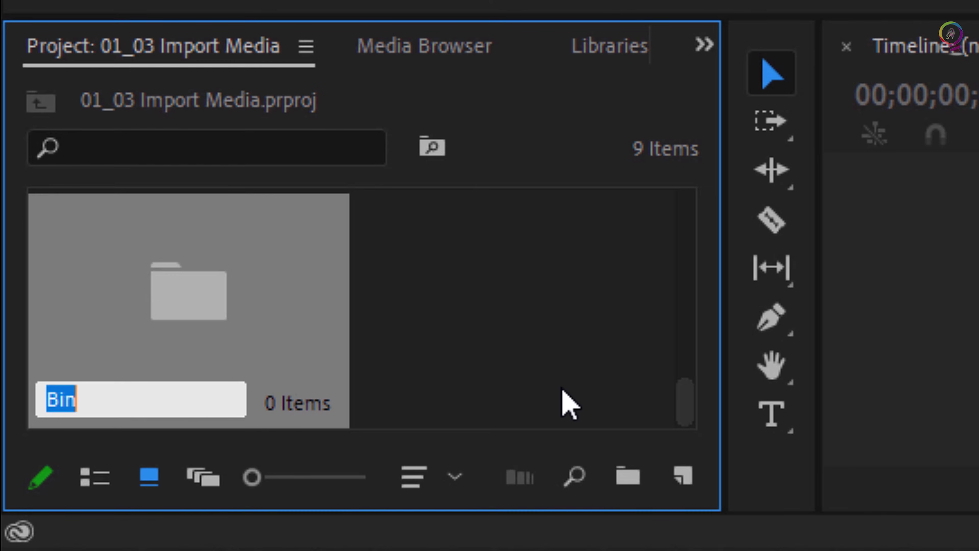
type("Shots")
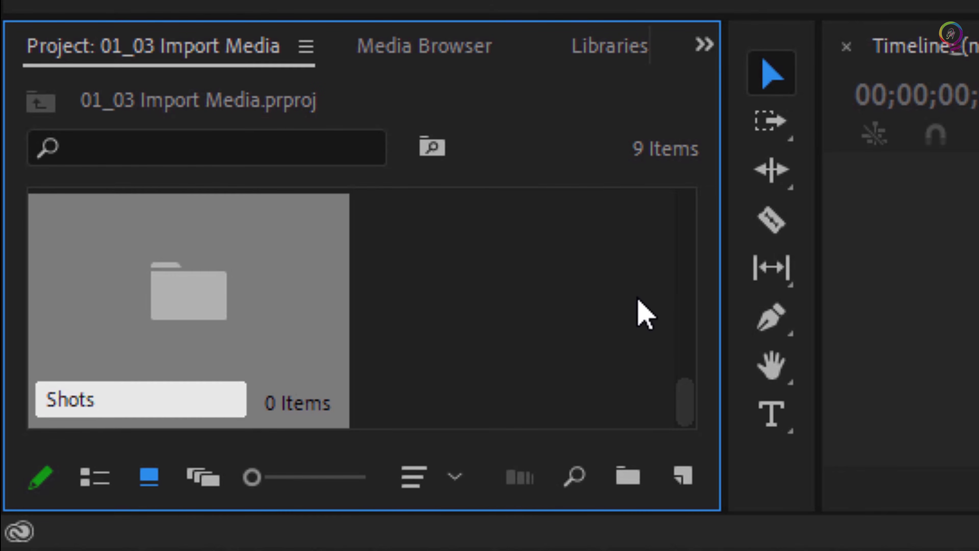
left_click(638, 301)
Step: Open the Shots bin, undock it as a floating window over the Source Monitor and enlarge it
double_click(215, 312)
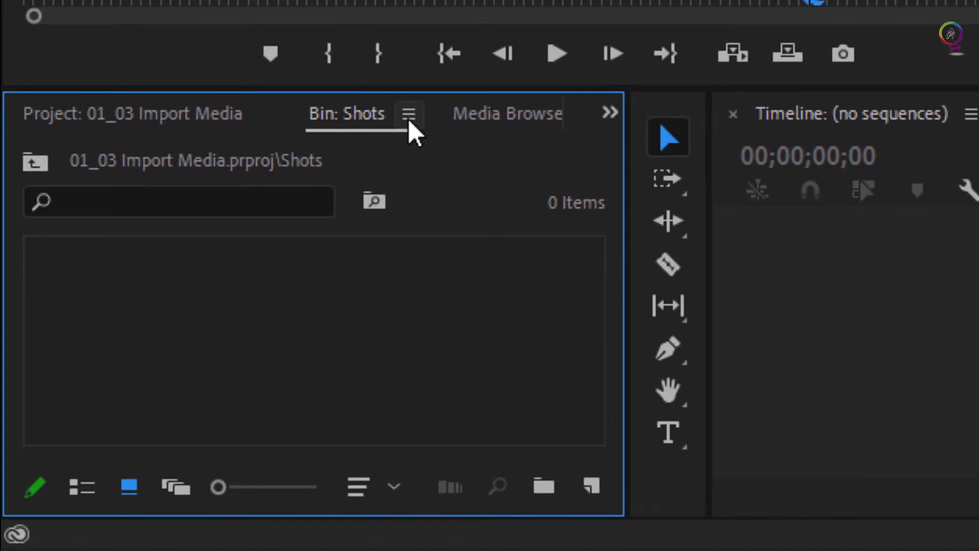
left_click(471, 46)
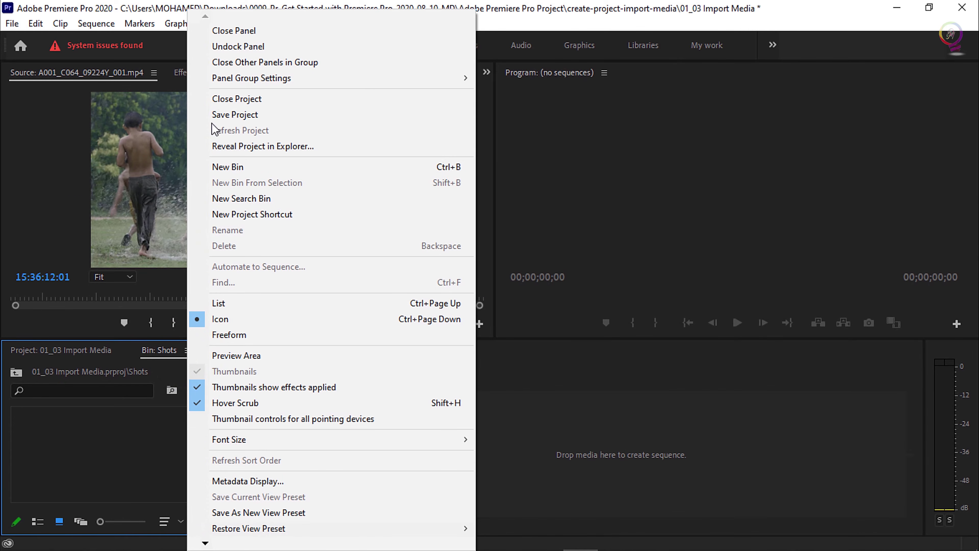
left_click(234, 47)
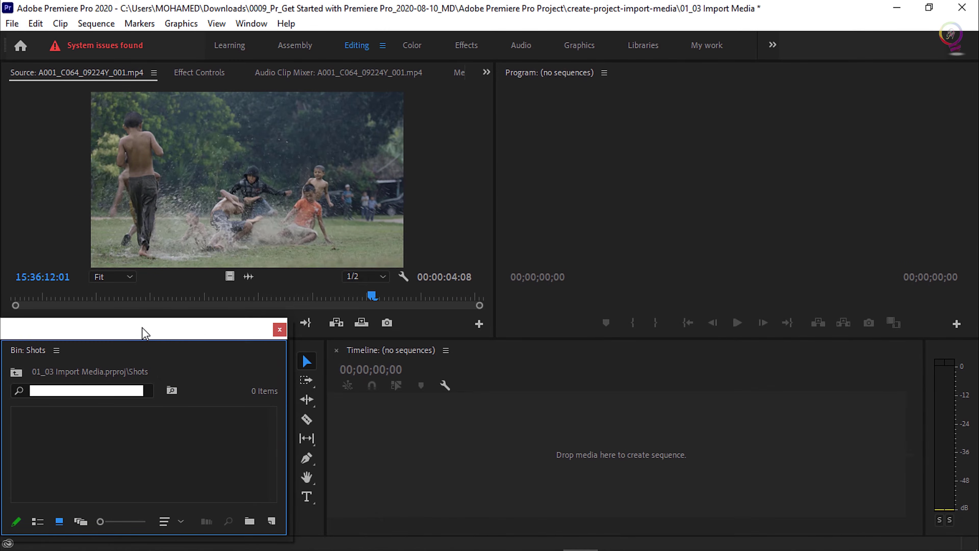
left_click_drag(142, 332, 265, 108)
left_click_drag(409, 312, 478, 395)
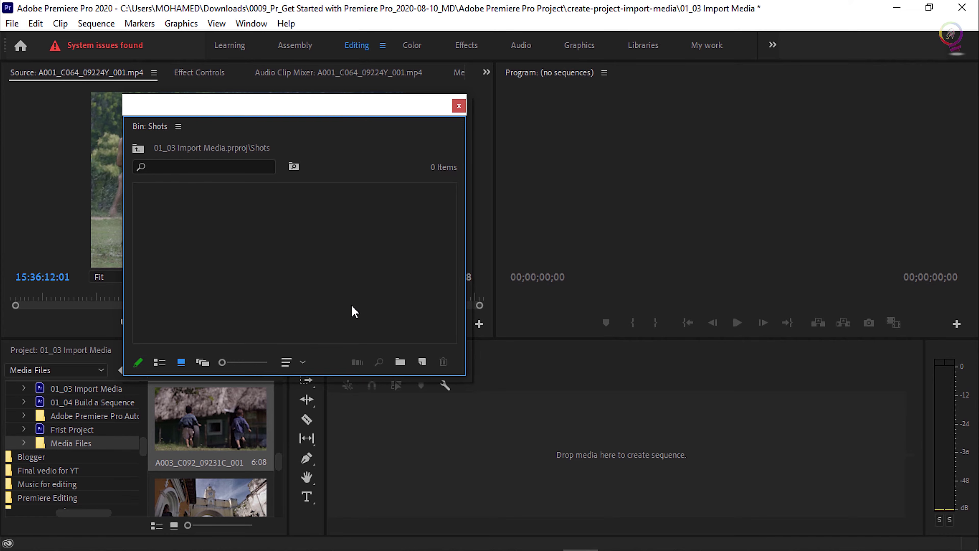
Step: Show the project's clips again, move the floating Shots bin towards the Program Monitor, and widen the Project panel to fit three thumbnails per row
left_click(88, 351)
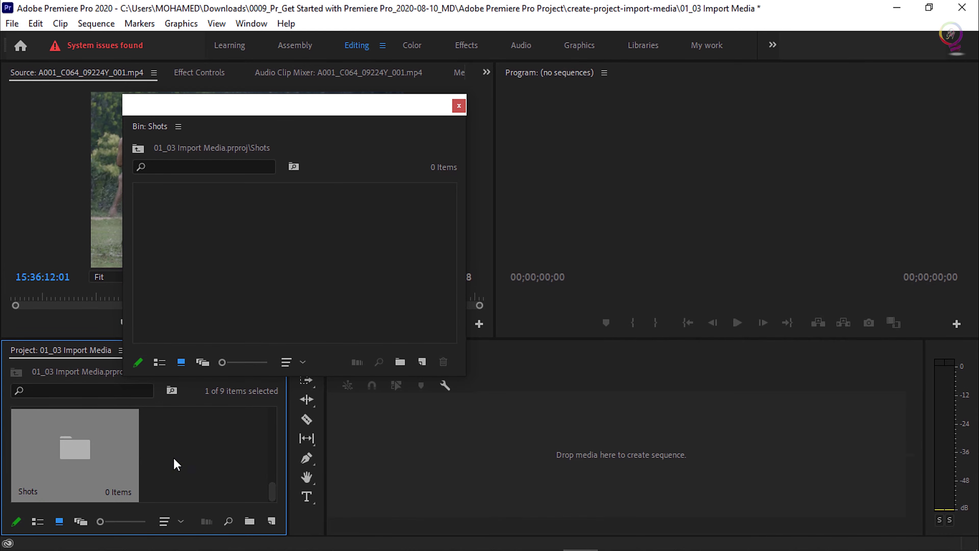
scroll(182, 464, "up", 2)
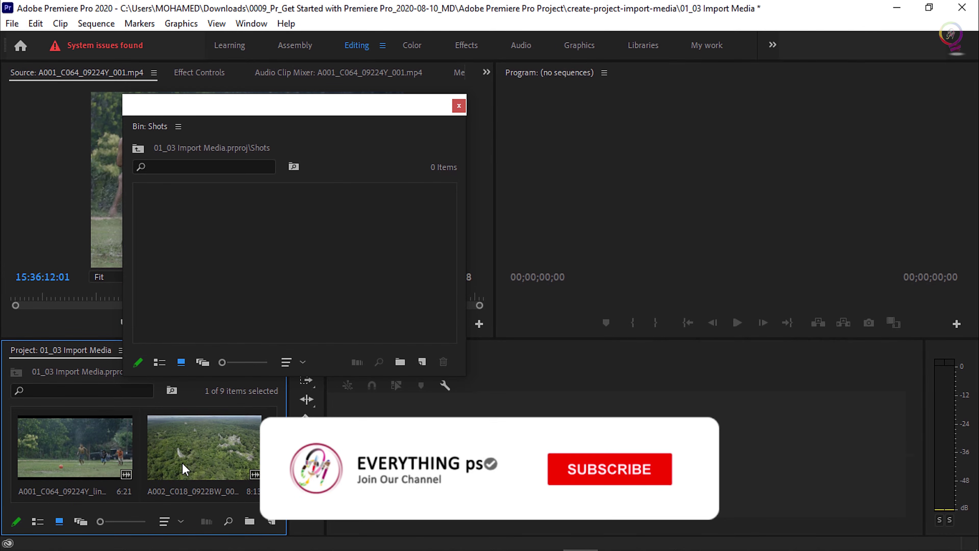
left_click_drag(242, 110, 531, 81)
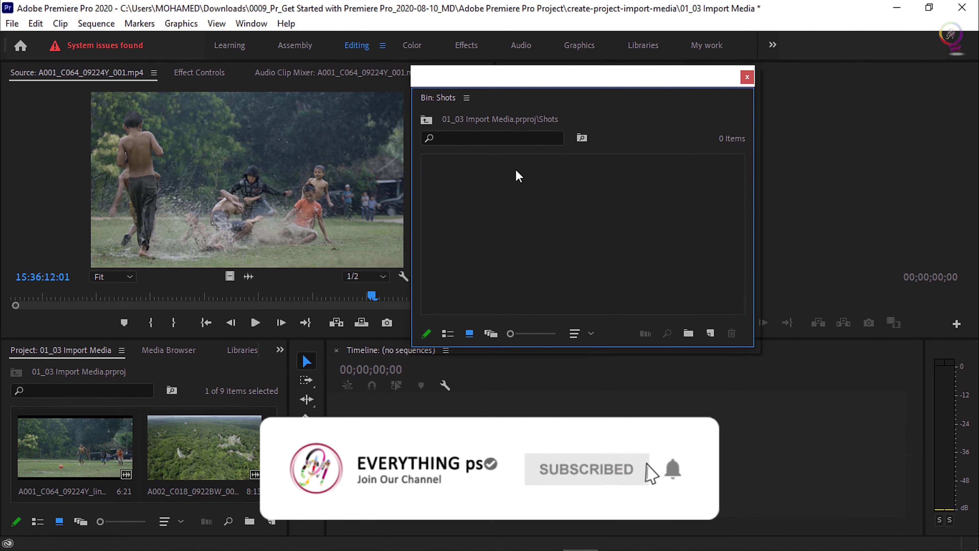
scroll(203, 439, "down", 1)
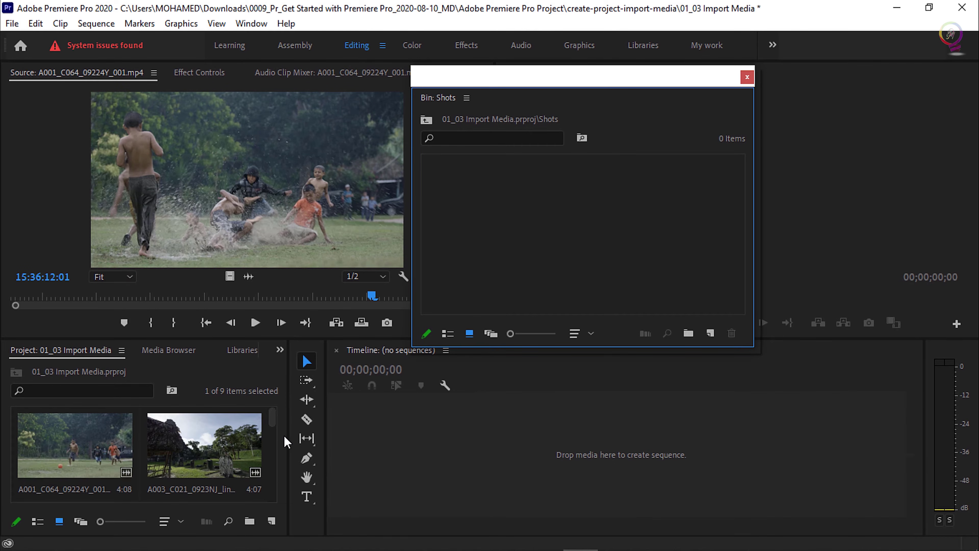
left_click_drag(287, 431, 395, 447)
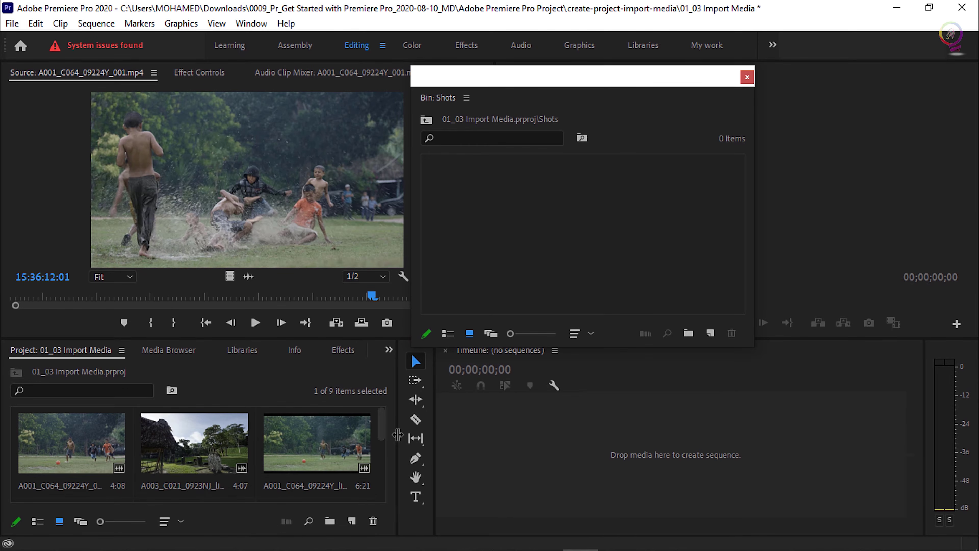
Step: Group the first three clips in the project into a new bin named Shots 2
left_click(80, 463)
left_click(331, 455, "shift")
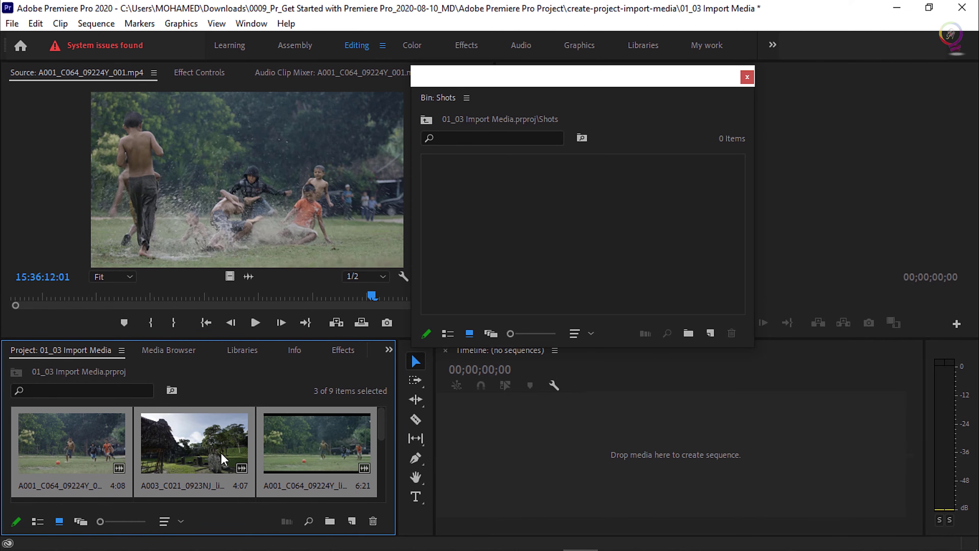
left_click(330, 522)
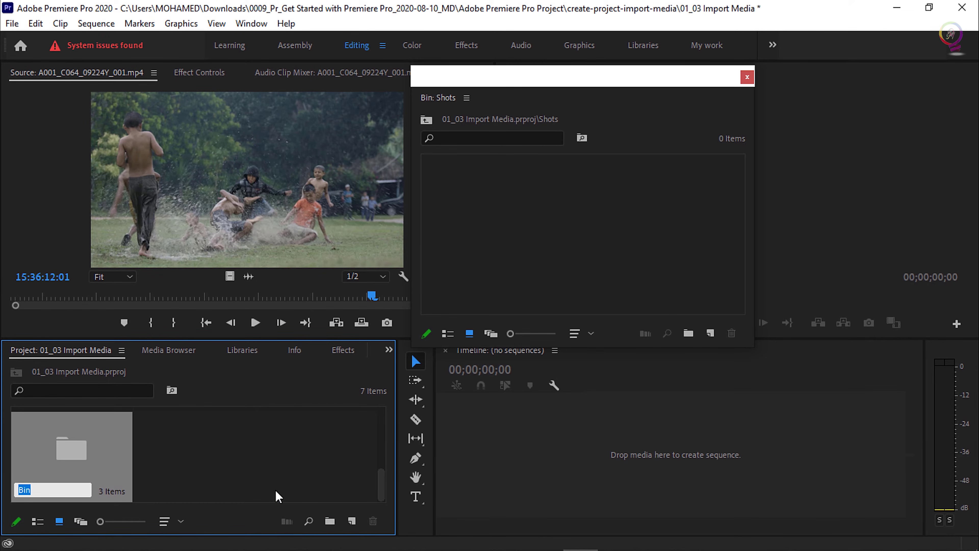
type("Shots 2")
left_click(285, 465)
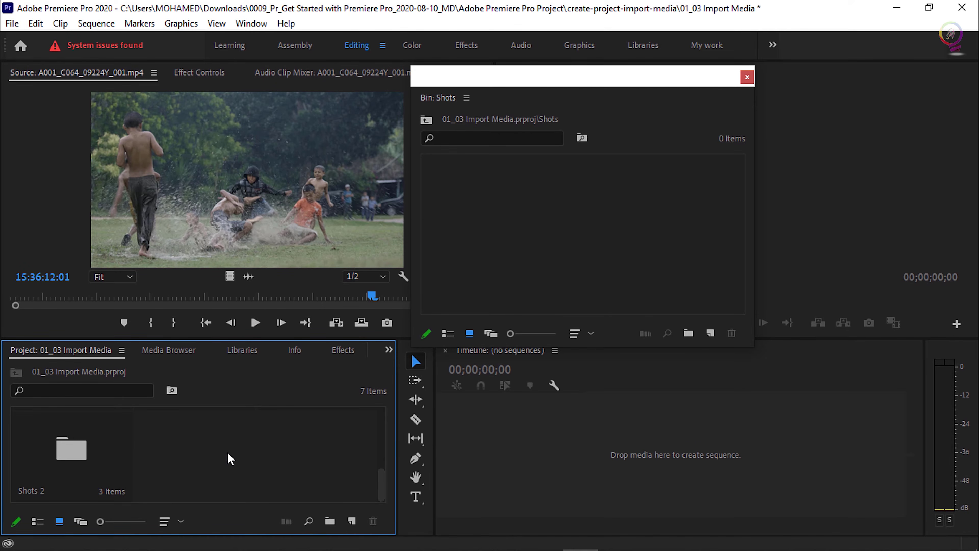
Step: Open the Shots 2 bin, undock it as a floating window, make it taller and place it over the floating Shots bin
double_click(85, 445)
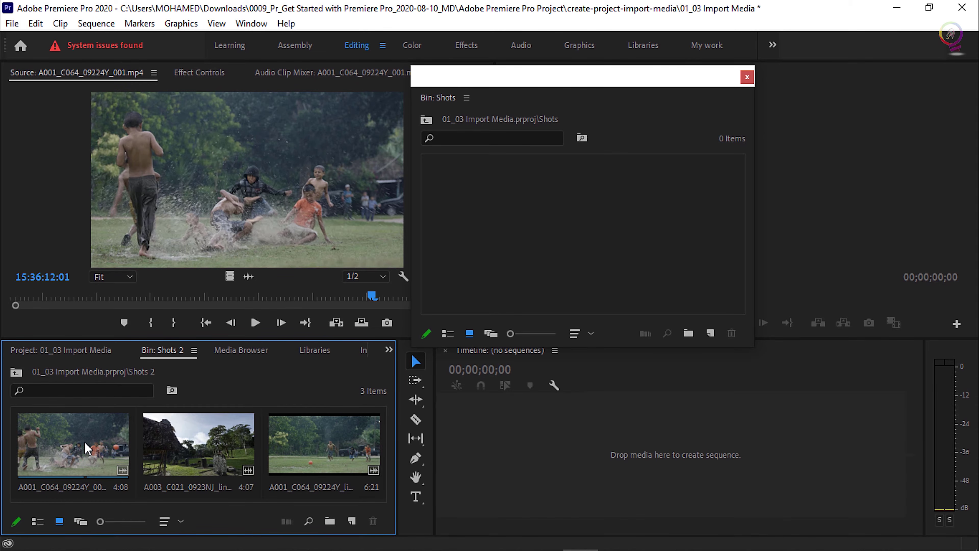
left_click(194, 350)
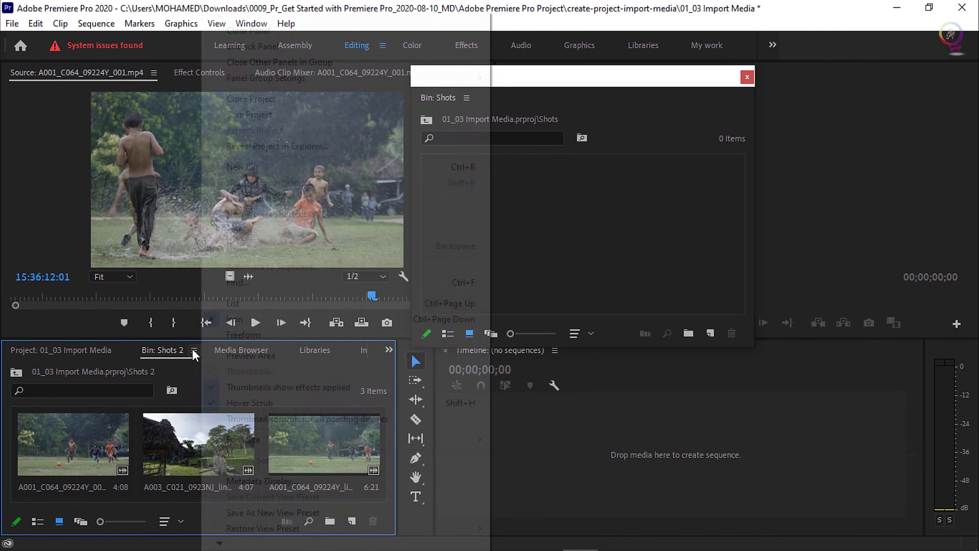
left_click(247, 46)
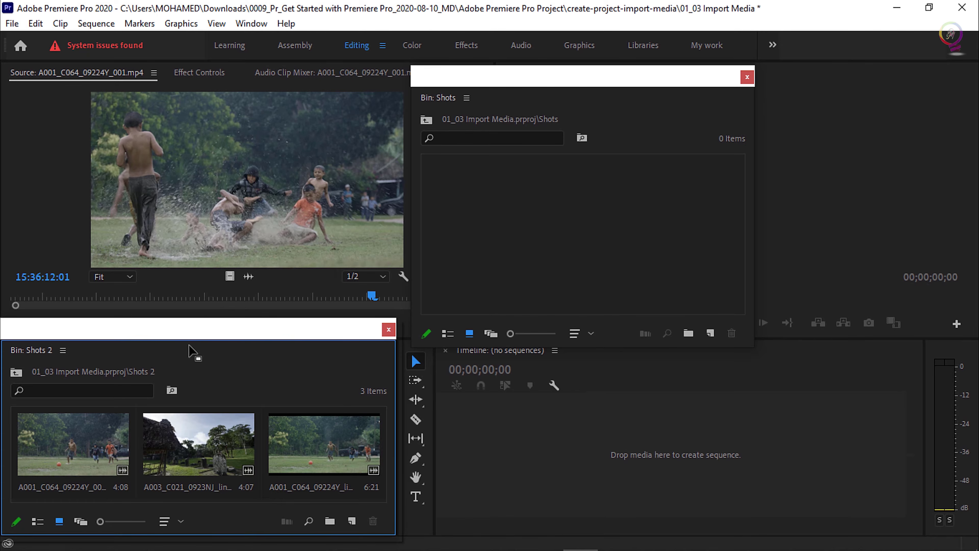
left_click_drag(189, 346, 290, 105)
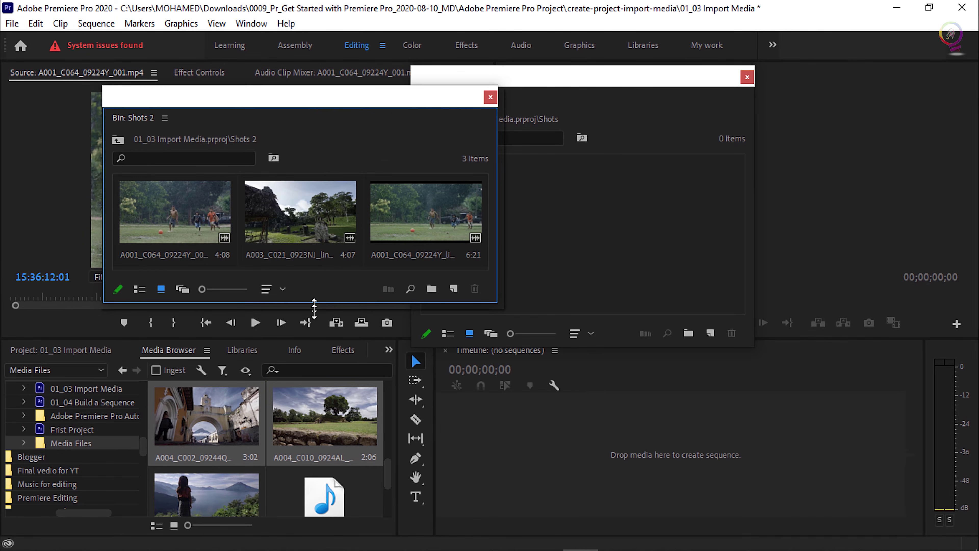
left_click_drag(314, 308, 365, 424)
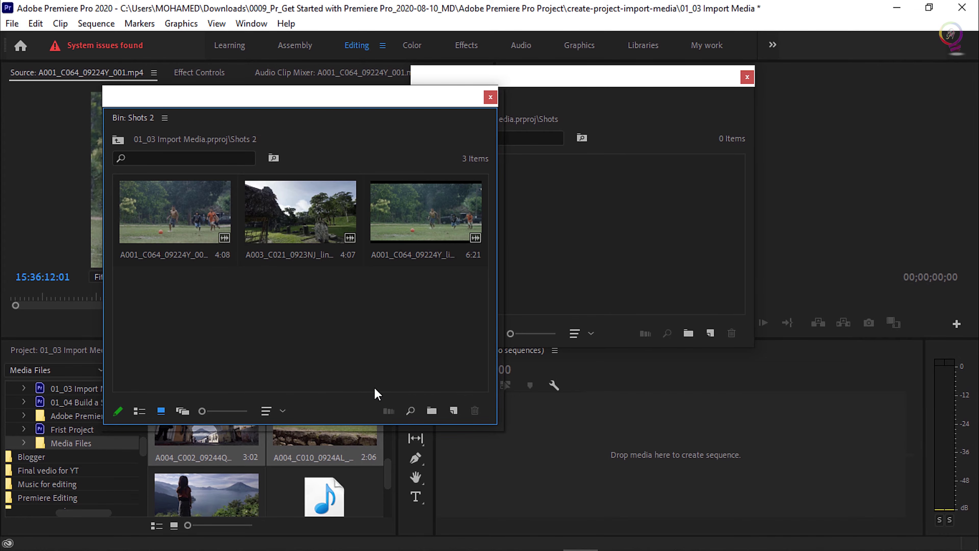
left_click_drag(262, 99, 568, 74)
Step: Return to the project's contents and make the Project panel taller so both bins and the remaining clips fit
left_click(75, 352)
scroll(208, 440, "up", 2)
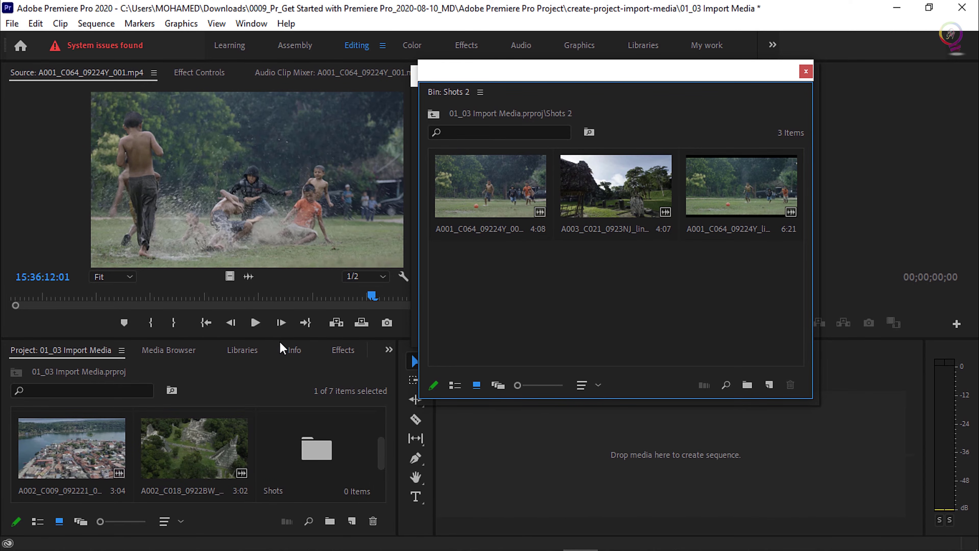
left_click_drag(282, 338, 283, 239)
left_click(233, 462)
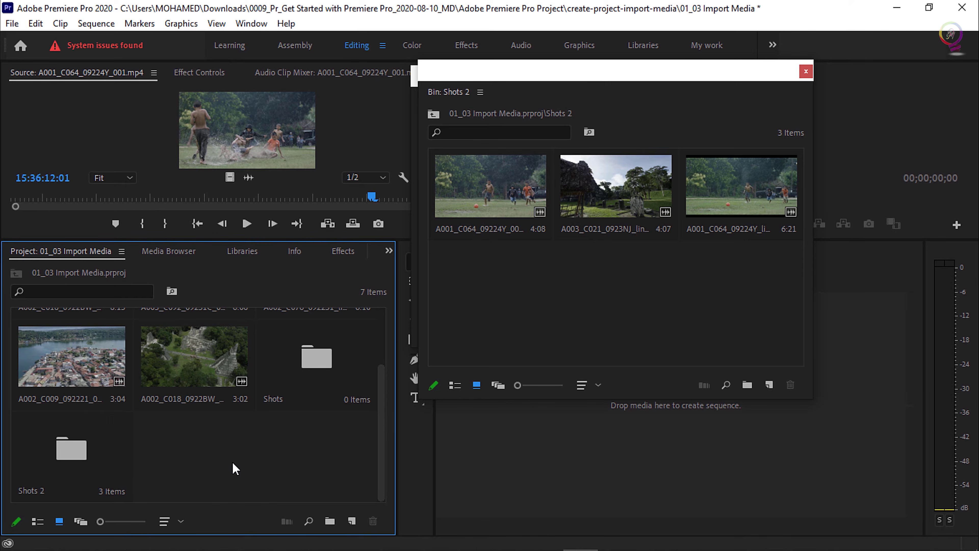
Step: Group the Shots and Shots 2 bins into a new bin named Media
left_click(92, 449)
left_click(305, 373, "ctrl")
left_click_drag(305, 373, 329, 524)
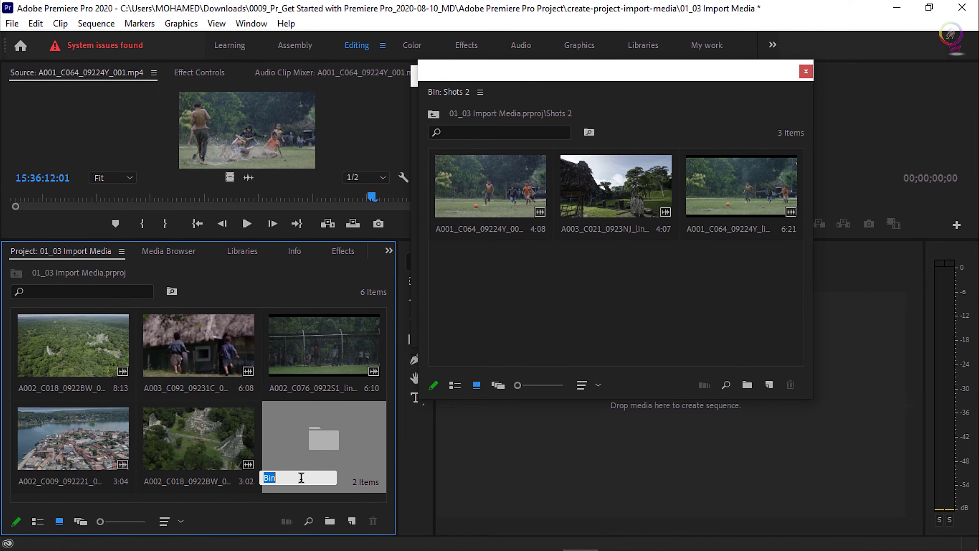
type("Media")
left_click(209, 467)
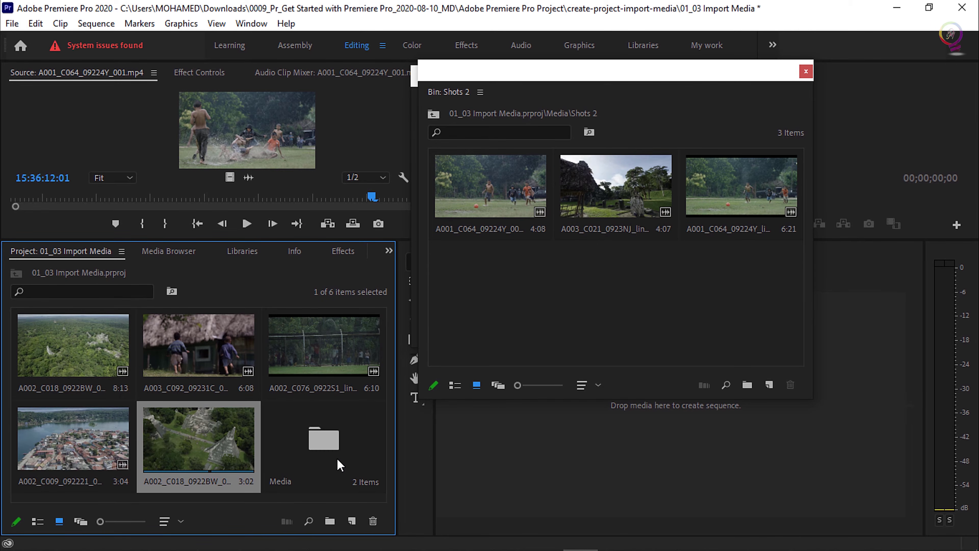
Step: Open the Media bin, undock it as a floating window and place it over the Source Monitor
double_click(329, 457)
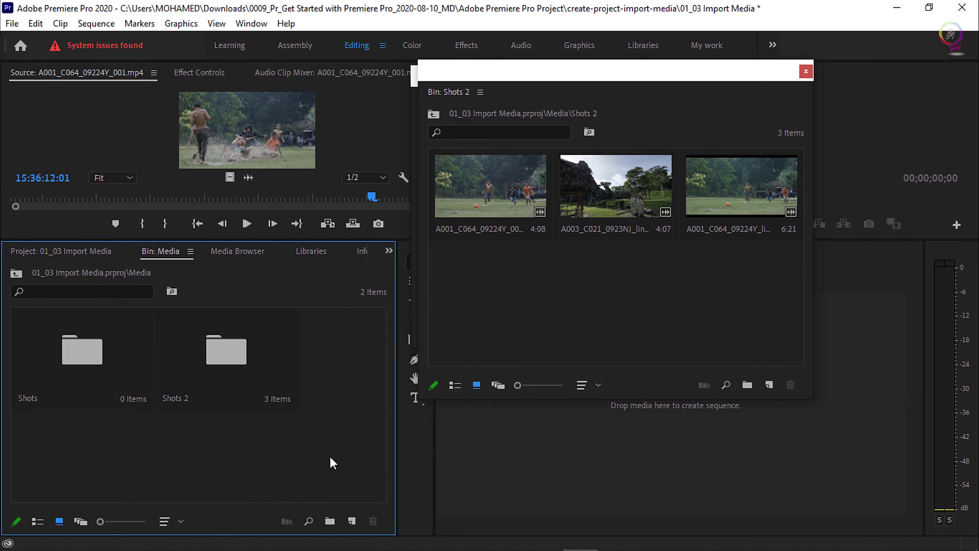
left_click(191, 252)
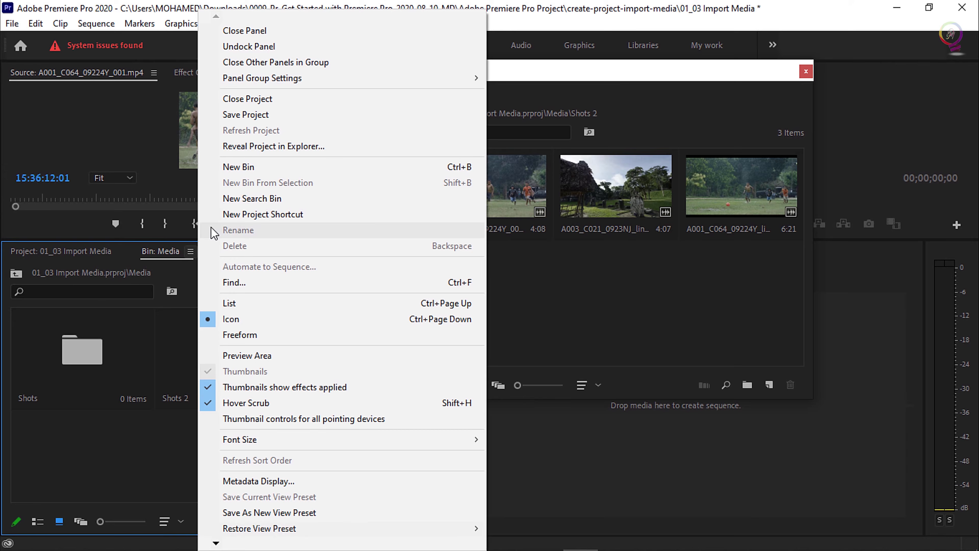
left_click(239, 47)
left_click_drag(226, 237, 369, 75)
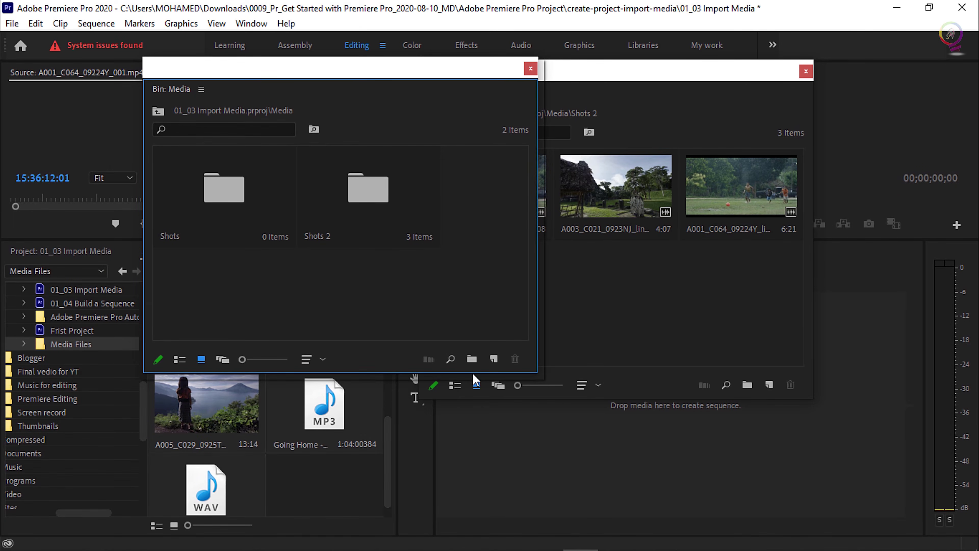
Step: Switch to File Explorer, rename the Media Files folder in create-project-import-media to "Media Files different", and return to Premiere Pro
key("alt+Tab")
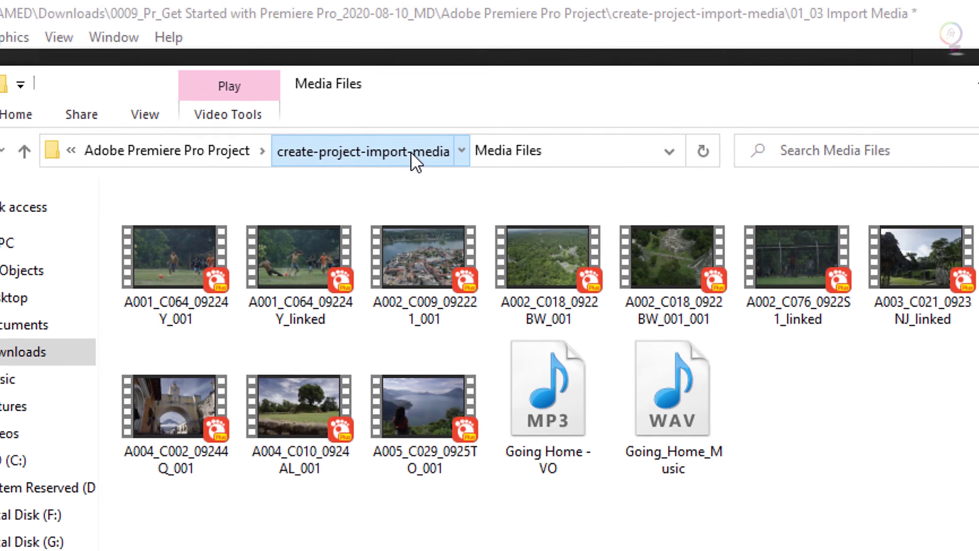
left_click(391, 190)
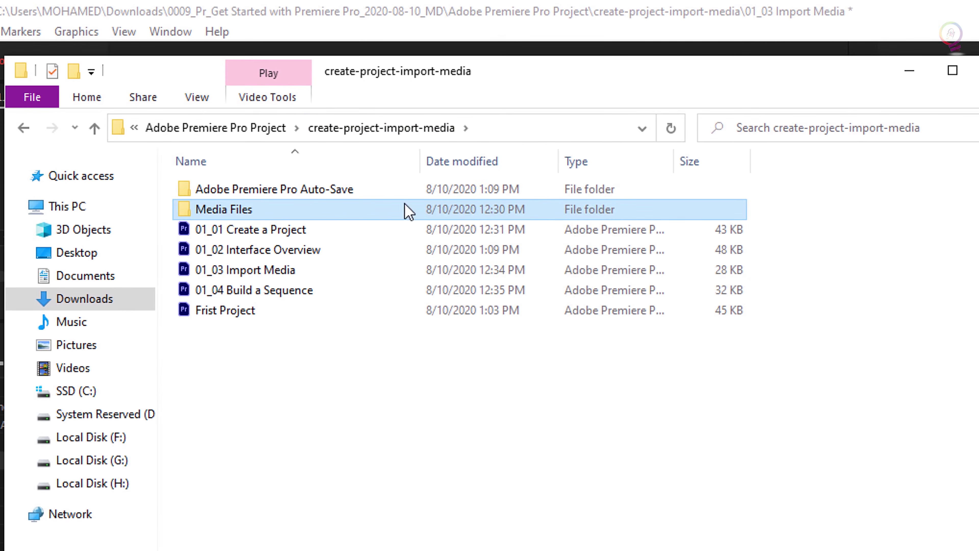
left_click(294, 214)
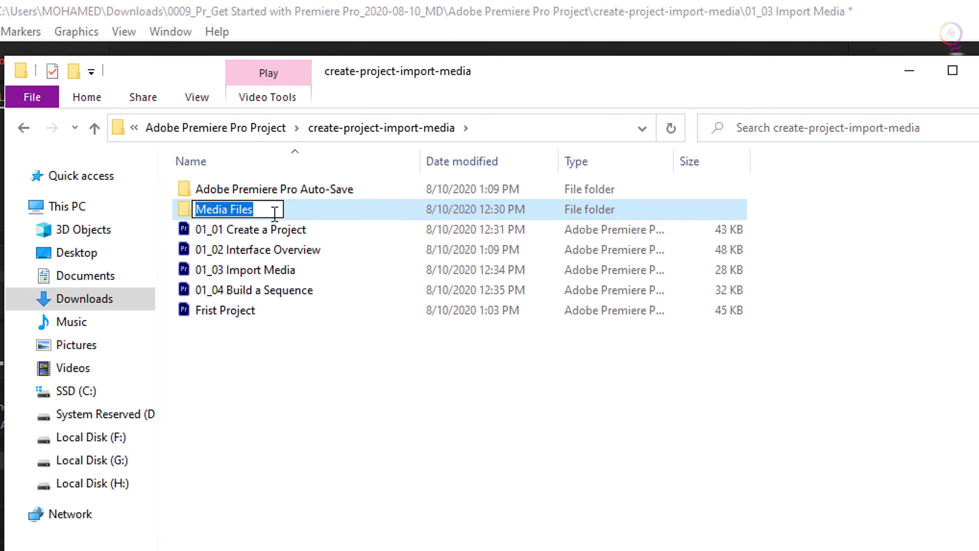
left_click(275, 210)
type("d")
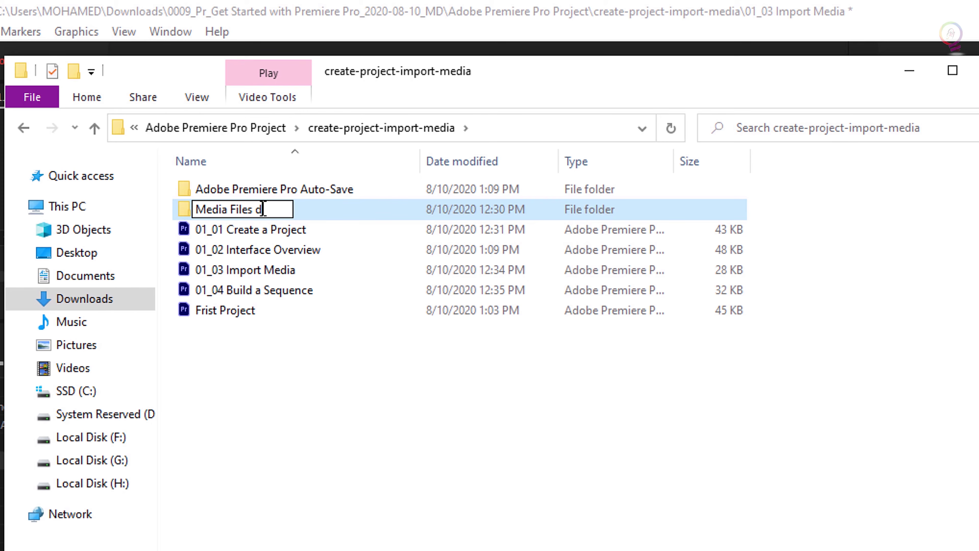
type("ifferent")
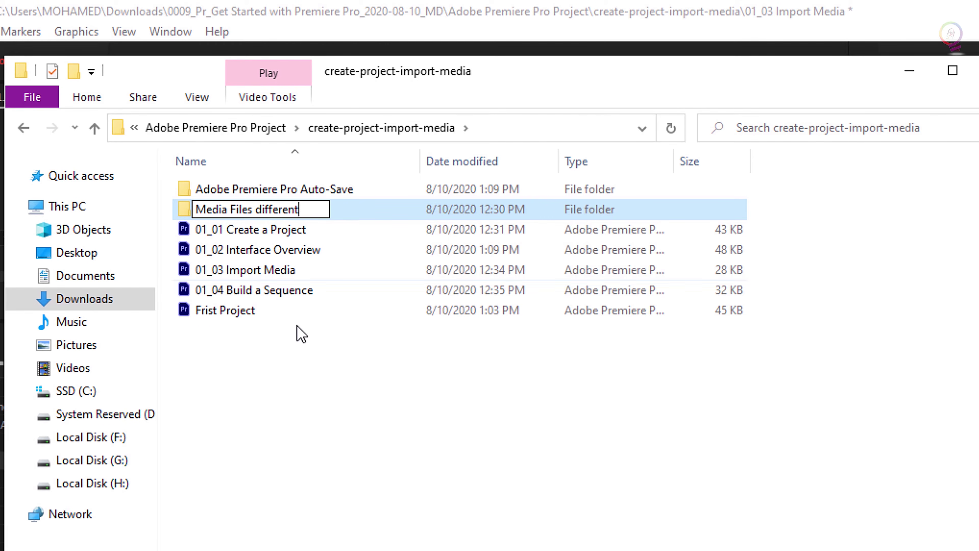
left_click(323, 403)
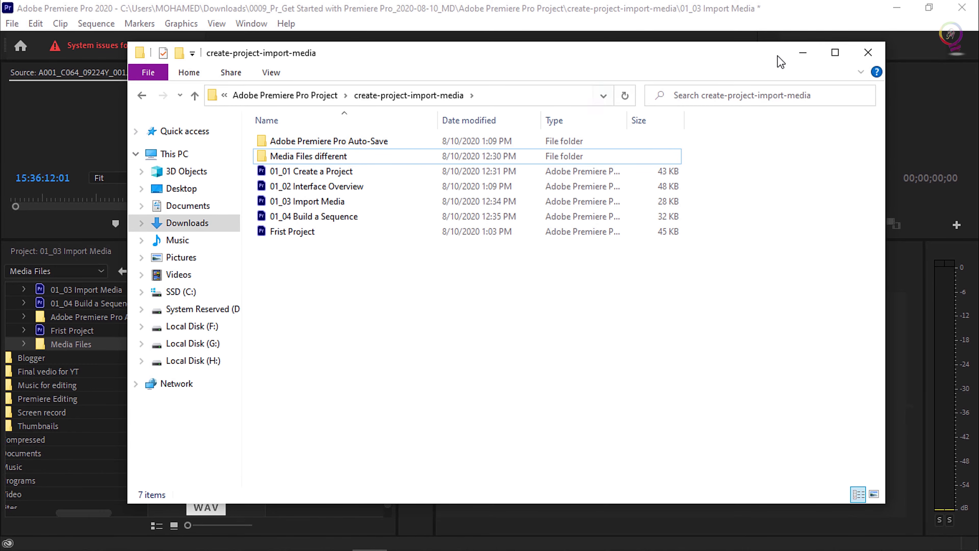
left_click(802, 53)
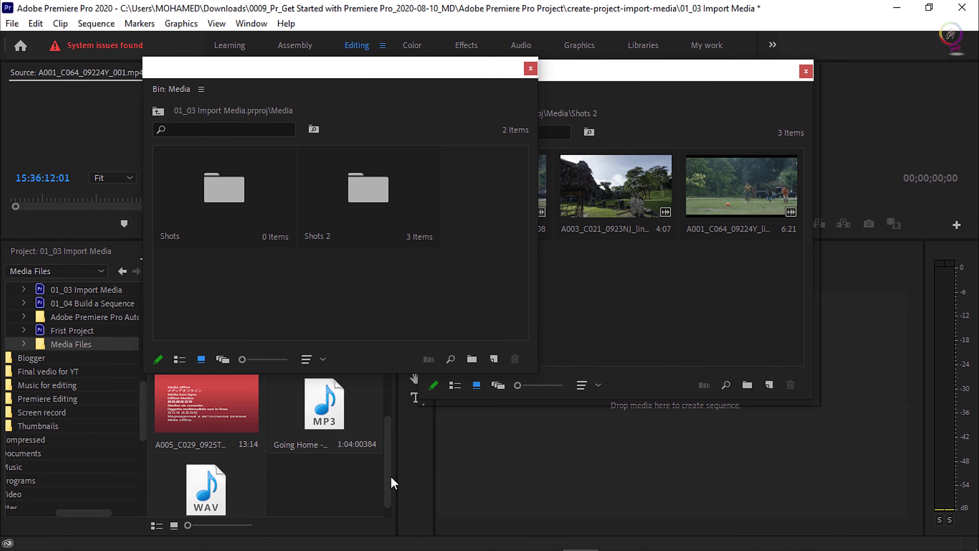
Step: Move the floating Media bin aside to review the clips in the Media Browser, and return to the project's contents
left_click_drag(361, 70, 542, 106)
scroll(390, 439, "up", 5)
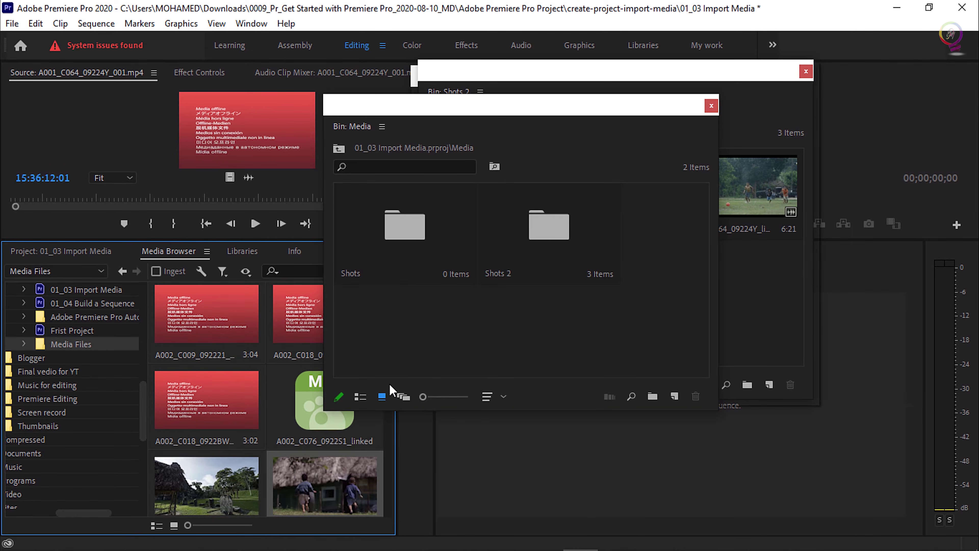
left_click(87, 251)
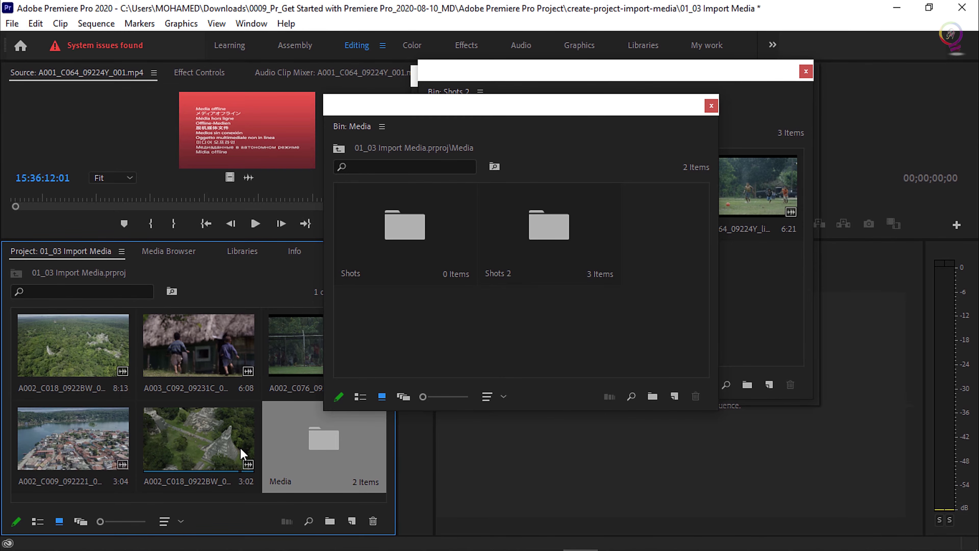
Step: Open the A002_C076_0922S1_linked clip in the Source Monitor and close the floating Media and Shots 2 bin windows
double_click(299, 357)
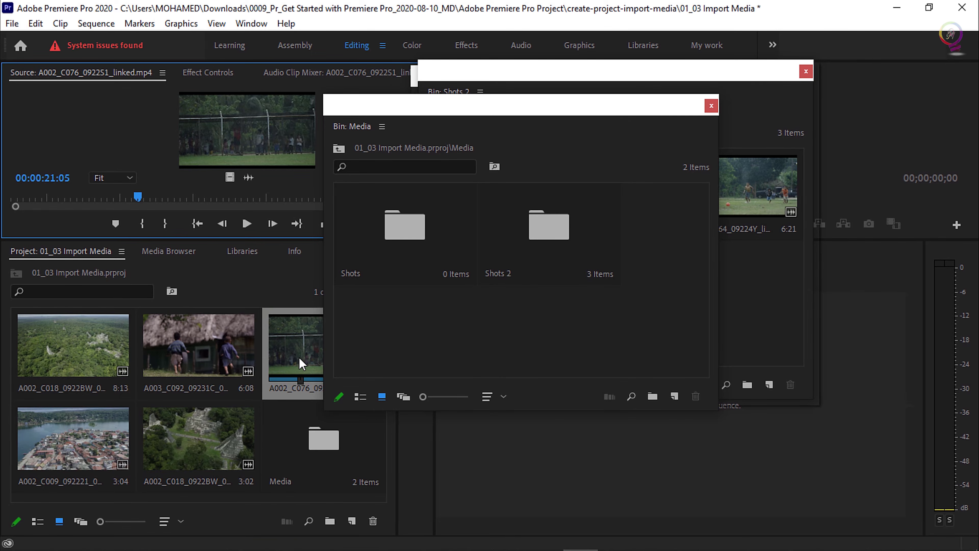
left_click(711, 106)
left_click(806, 72)
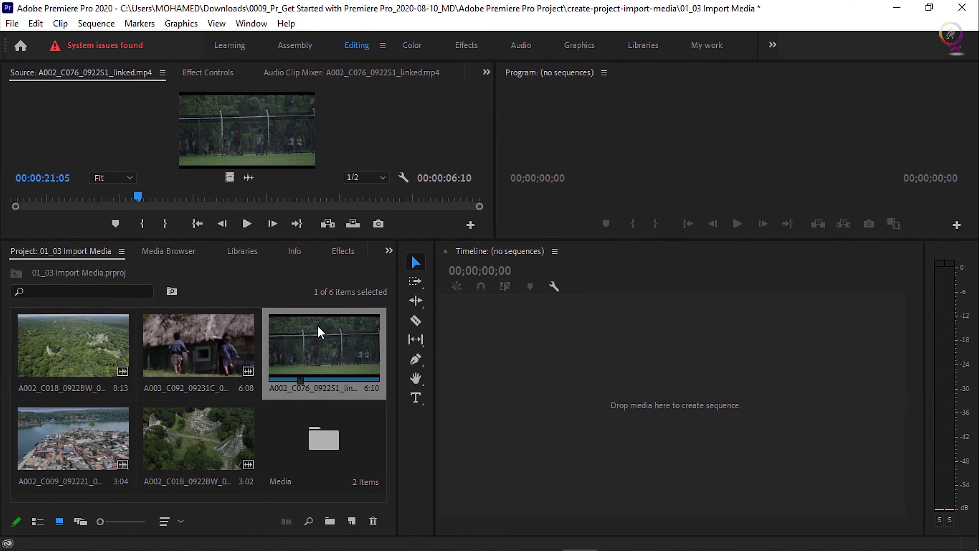
Step: Switch to File Explorer, undo the rename of the Media Files folder, and return to Premiere Pro
key("alt+Tab")
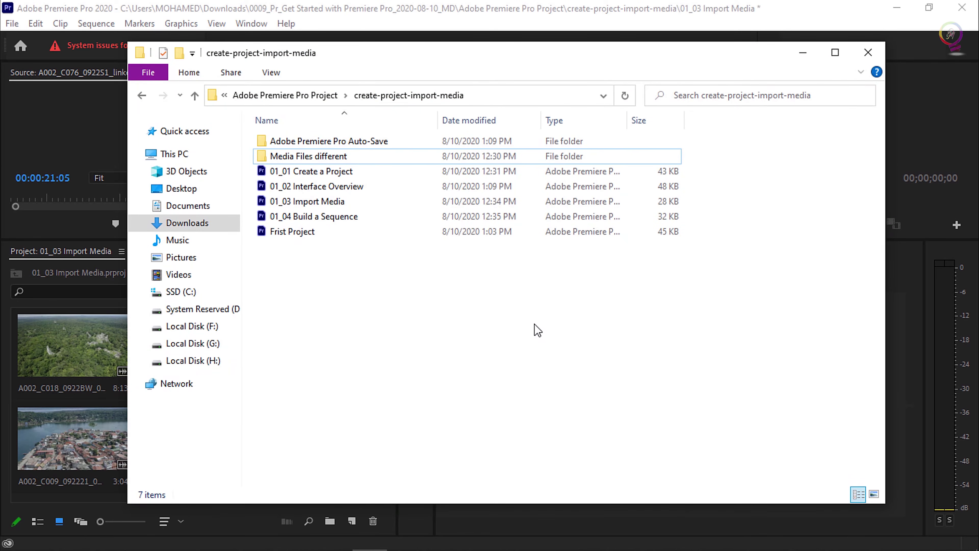
key("ctrl+z")
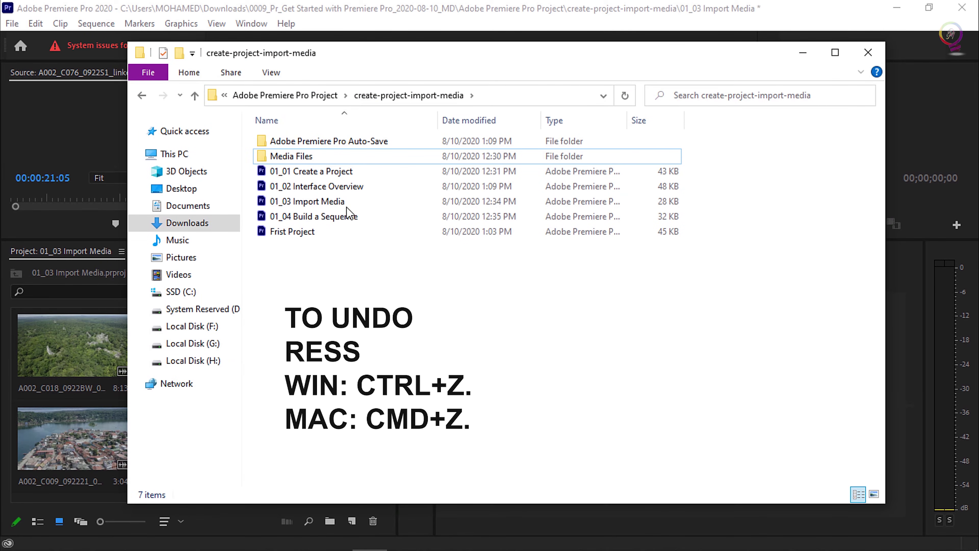
left_click(86, 327)
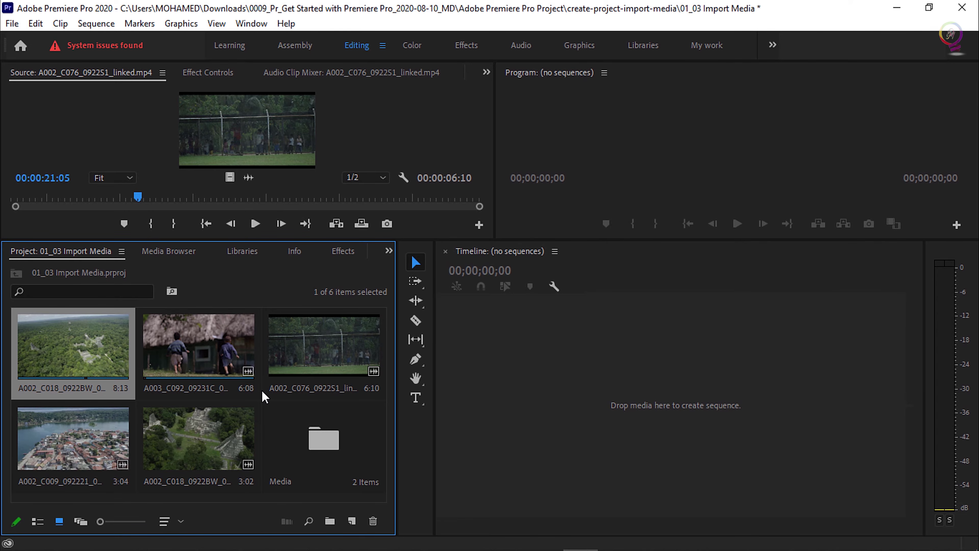
Step: Reveal the source file of the A002_C018_0922BW_001 aerial forest clip in File Explorer and return to Premiere Pro
right_click(79, 357)
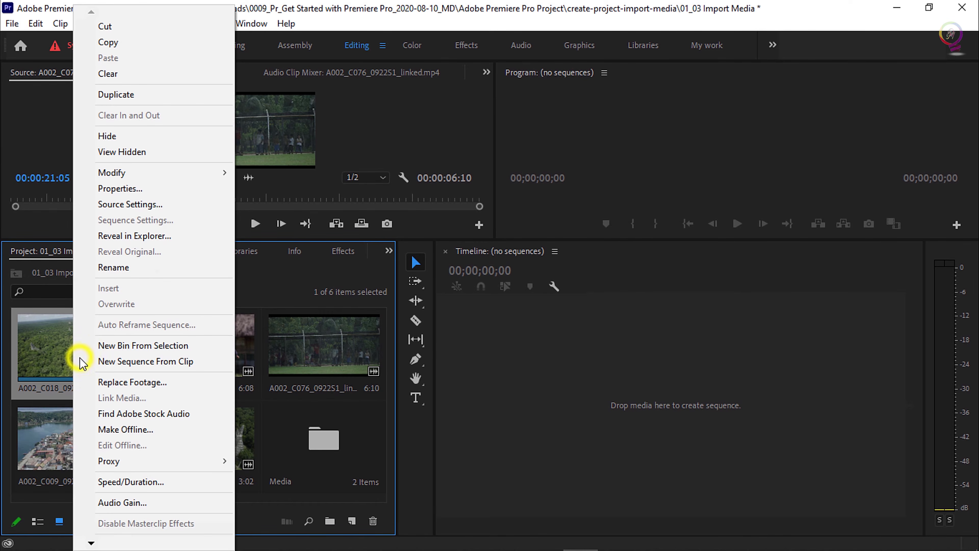
left_click(134, 236)
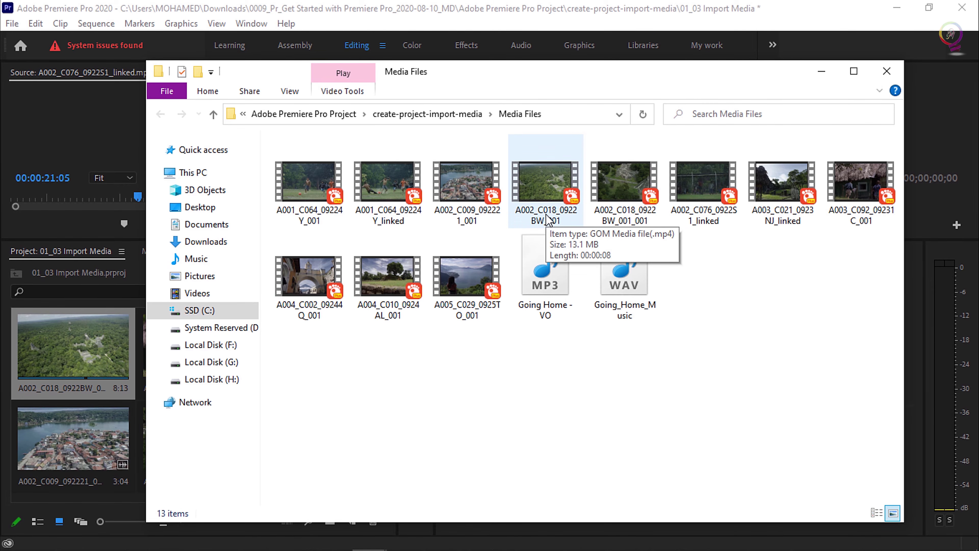
left_click(118, 391)
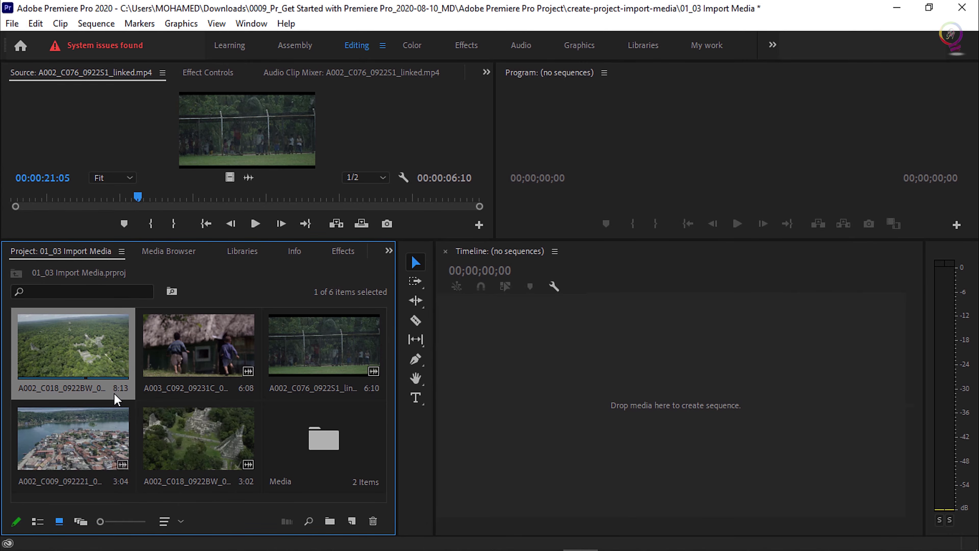
Step: Rename the A002_C018_0922BW_001.mp4 clip as Trees in the project
left_click(73, 388)
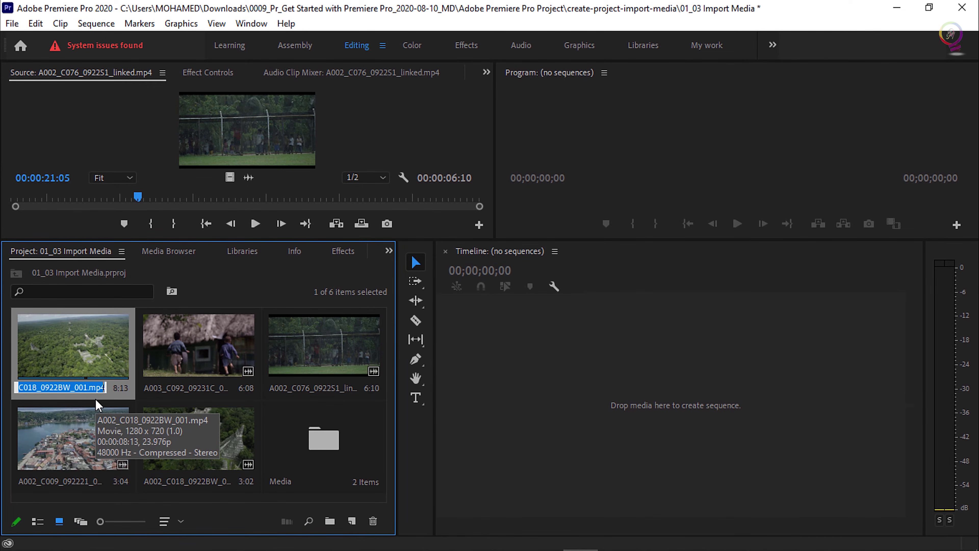
type("Trees")
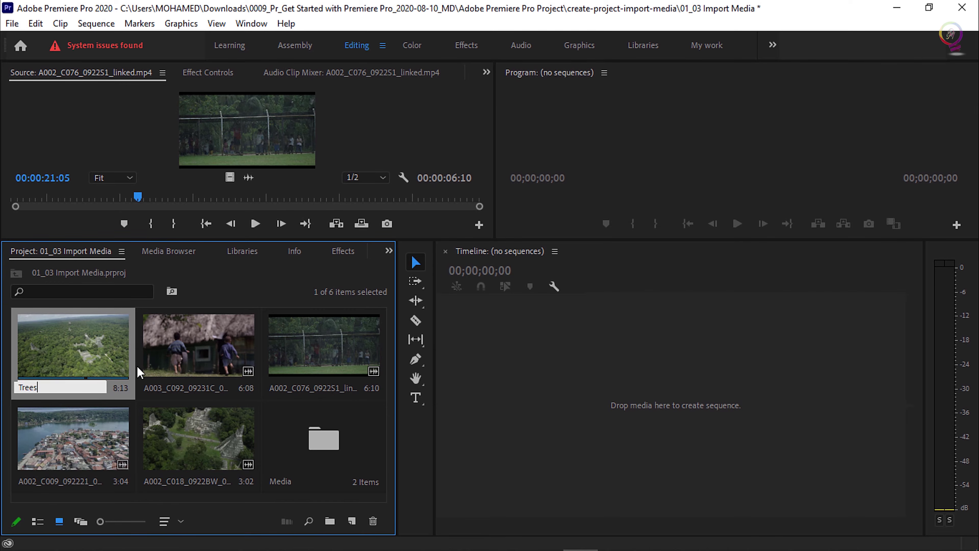
key("Return")
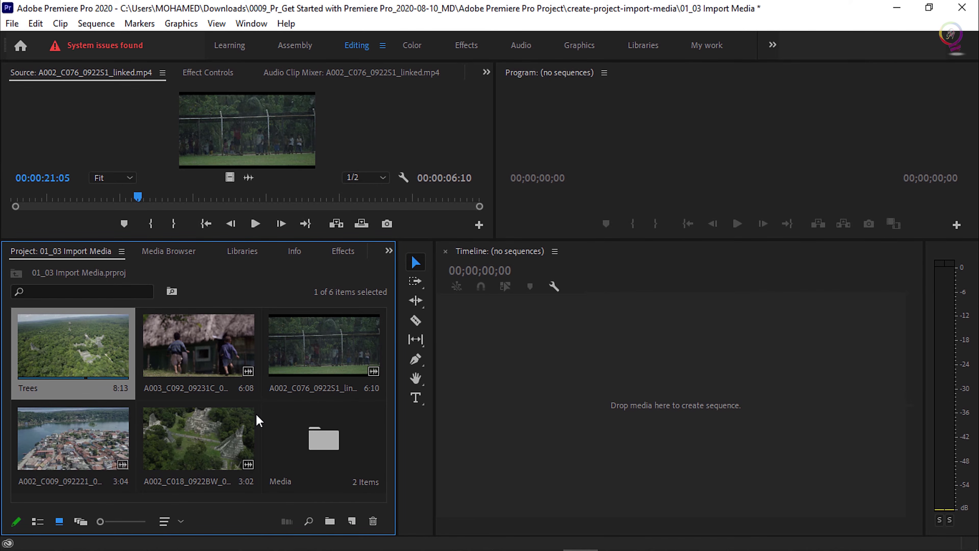
Step: Close the current project with its changes saved, and bring up the 01_04 Build a Sequence project with File Explorer minimized
left_click(12, 23)
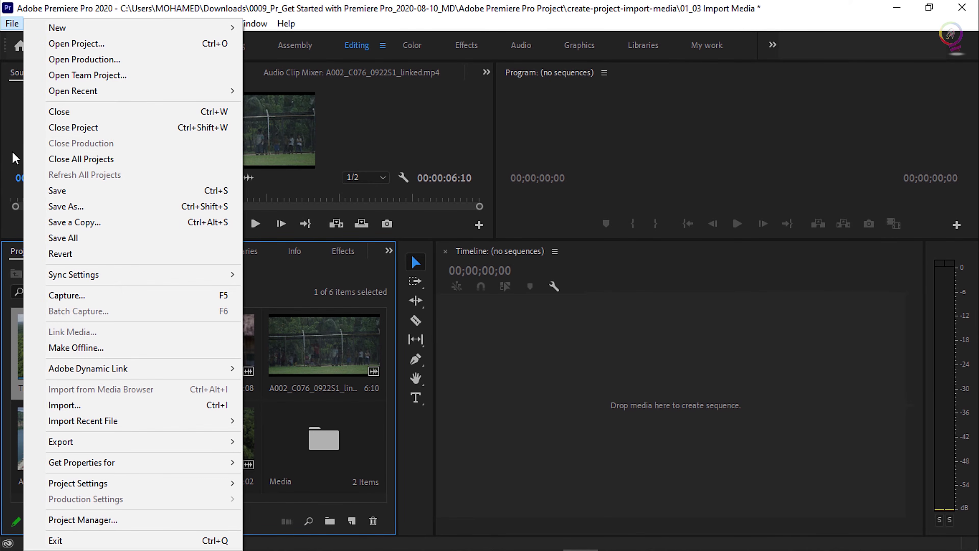
left_click(126, 127)
left_click(453, 298)
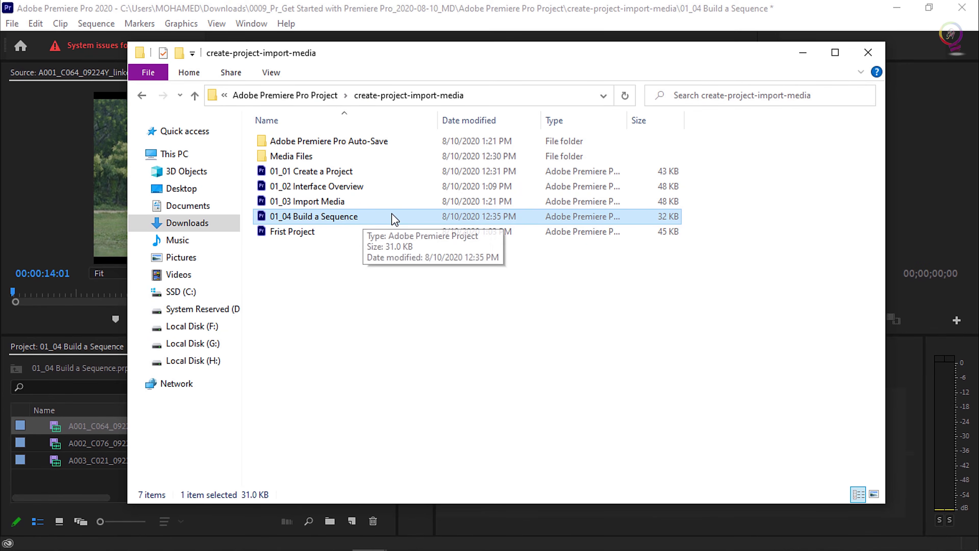
left_click(803, 52)
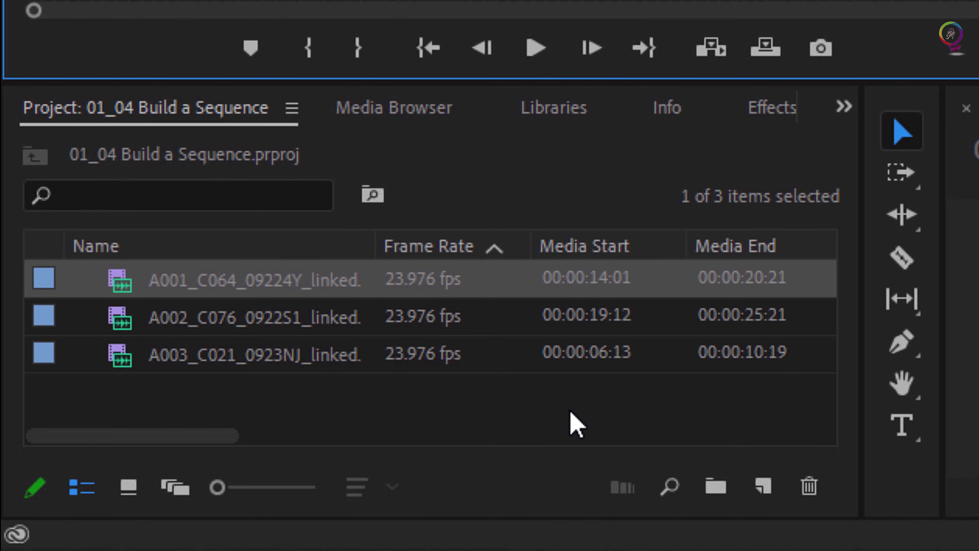
Step: Select the listed clips in turn, ending on A001_C064_09224Y_linked, and switch the Project panel to icon view
left_click(239, 361)
left_click(240, 328)
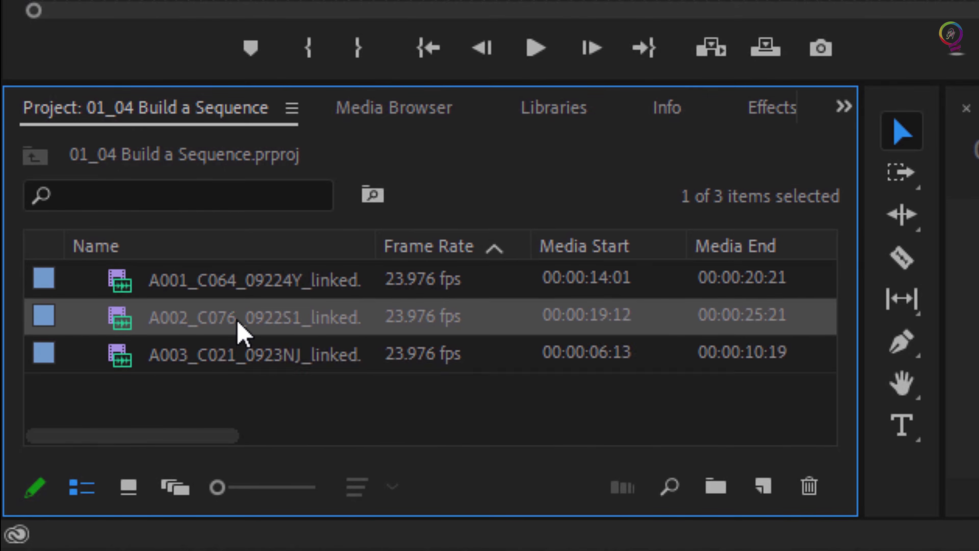
left_click(246, 290)
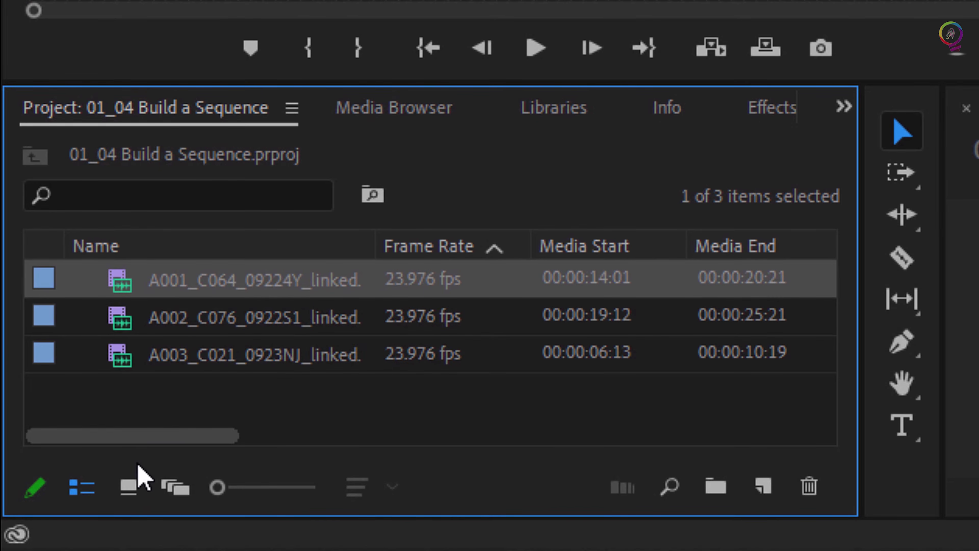
left_click(128, 487)
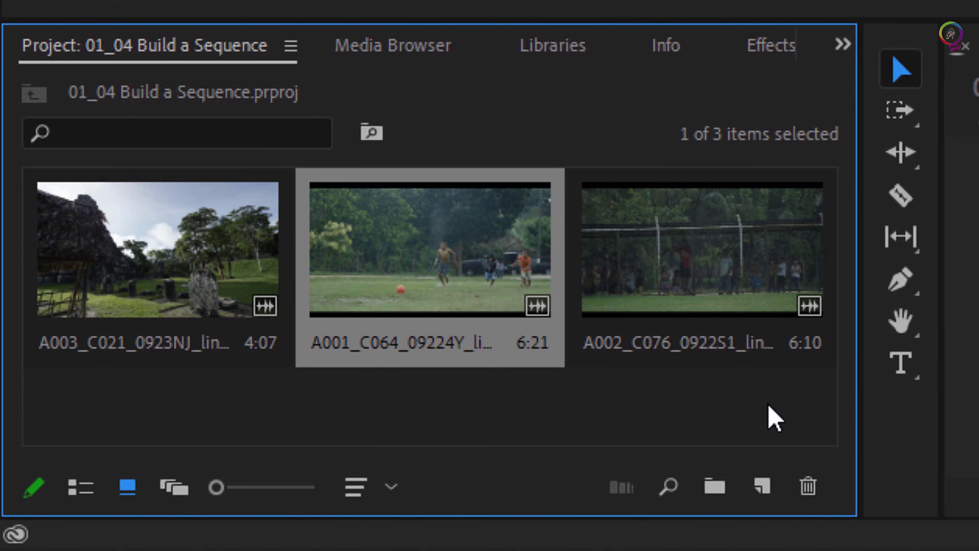
Step: Select all three clips in the project and create a sequence from them in the empty Timeline
left_click(772, 417)
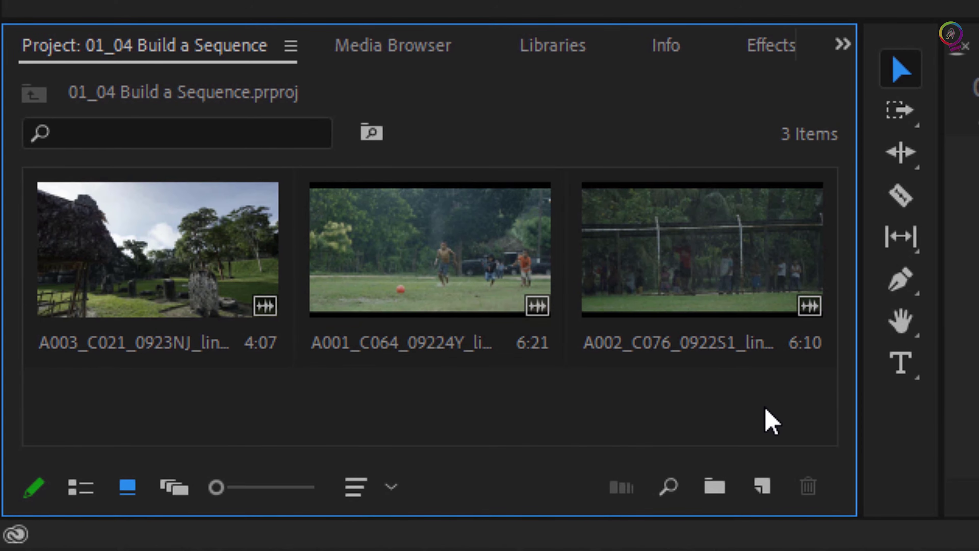
left_click_drag(765, 407, 179, 273)
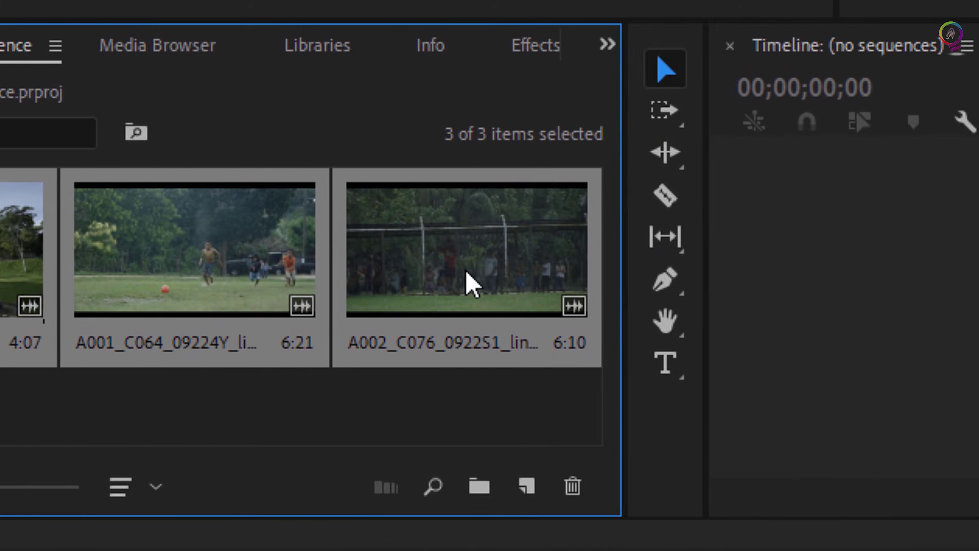
left_click_drag(701, 275, 477, 339)
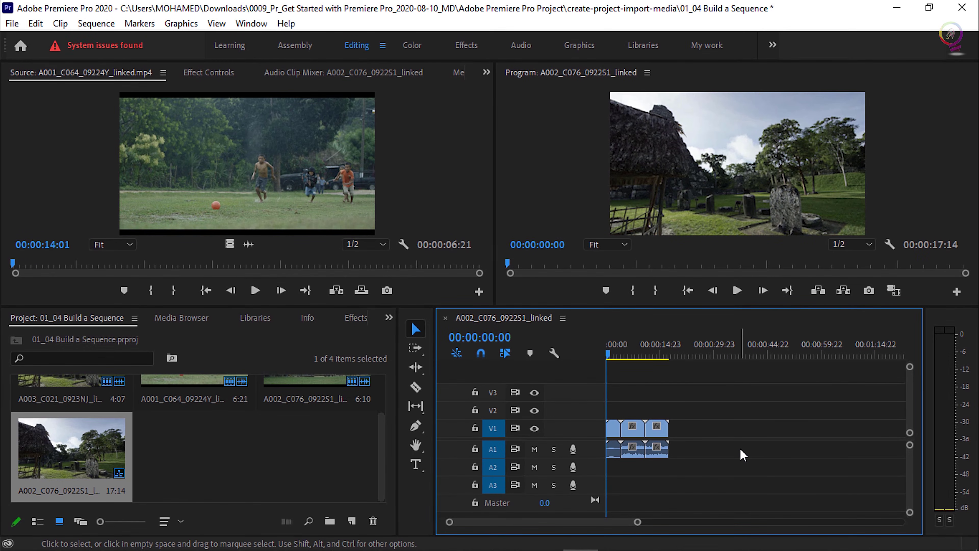
Step: Zoom the Timeline in on the three clips and make the V1 track taller to show the clip thumbnails
left_click_drag(638, 524, 597, 524)
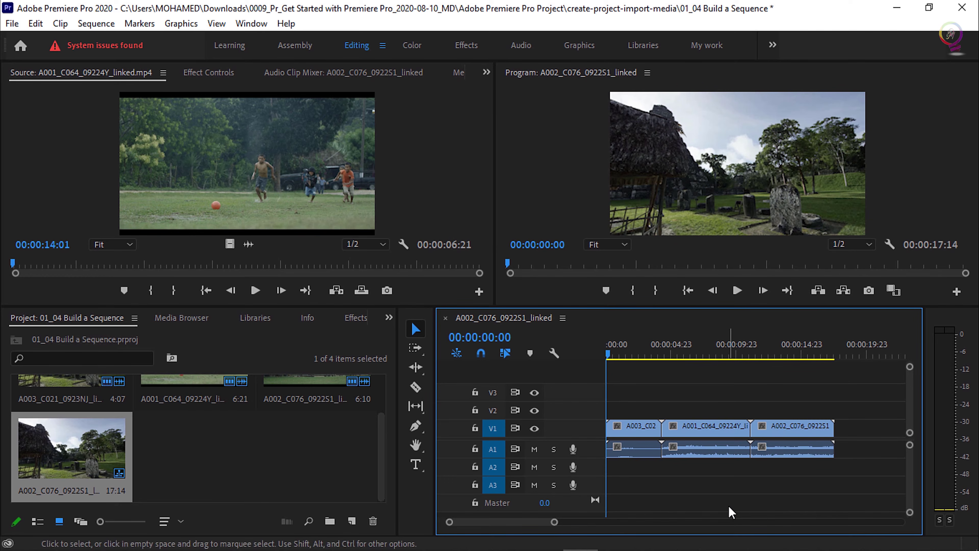
left_click_drag(585, 420, 585, 400)
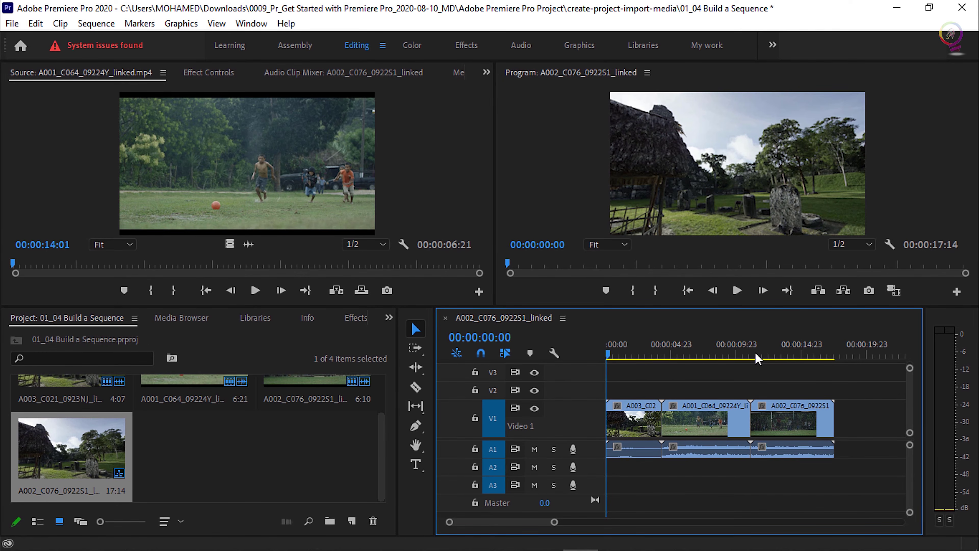
Step: Place the playhead at 00:00:02:13, play and stop the sequence several times, and scrub back within the third clip
left_click(640, 355)
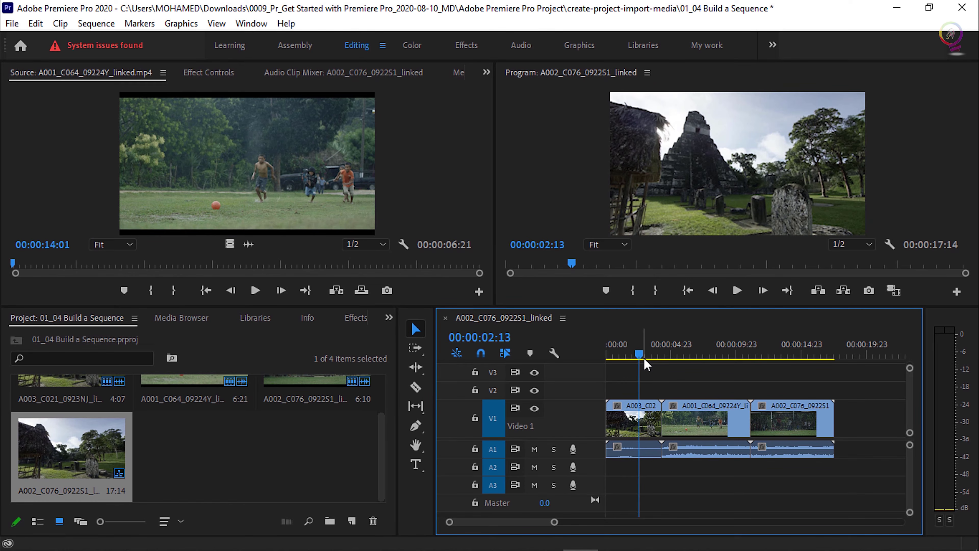
left_click(636, 435)
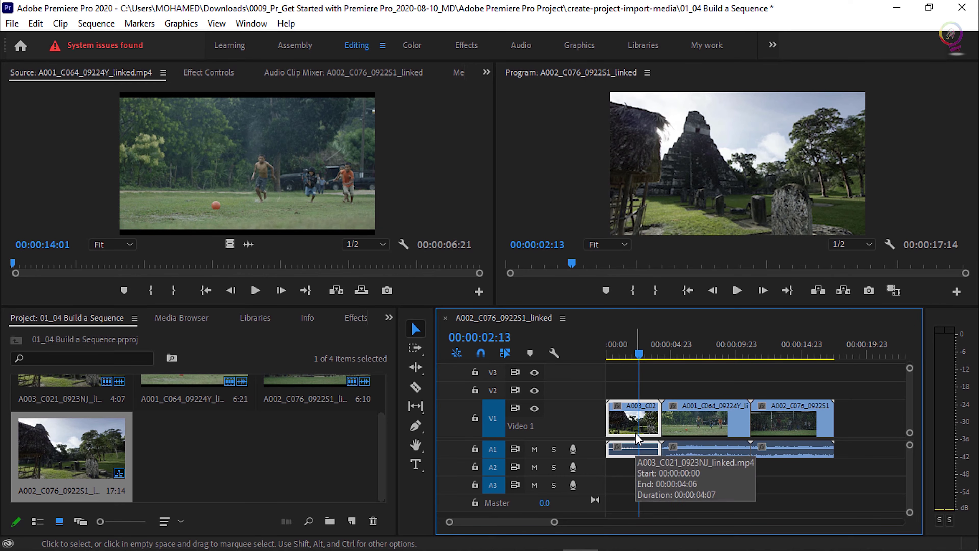
left_click(736, 297)
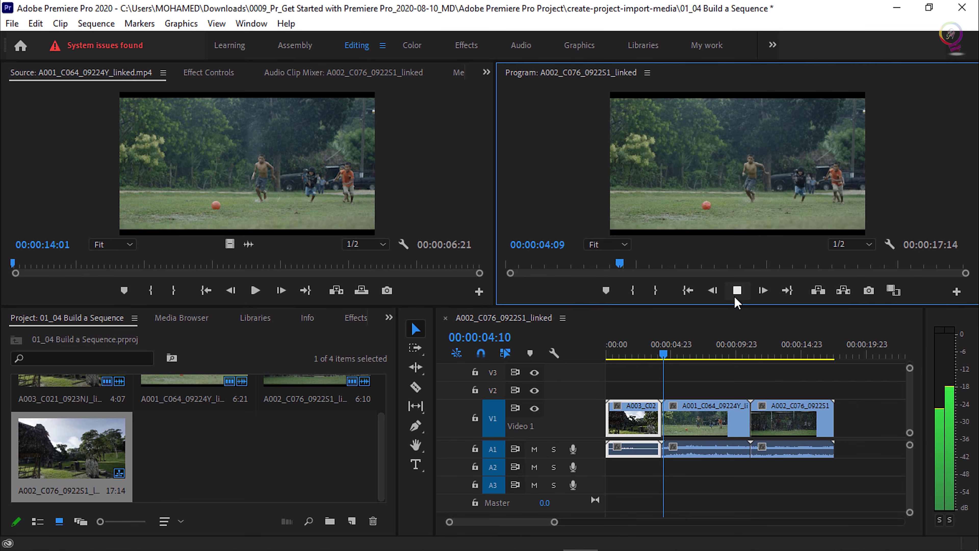
left_click(736, 298)
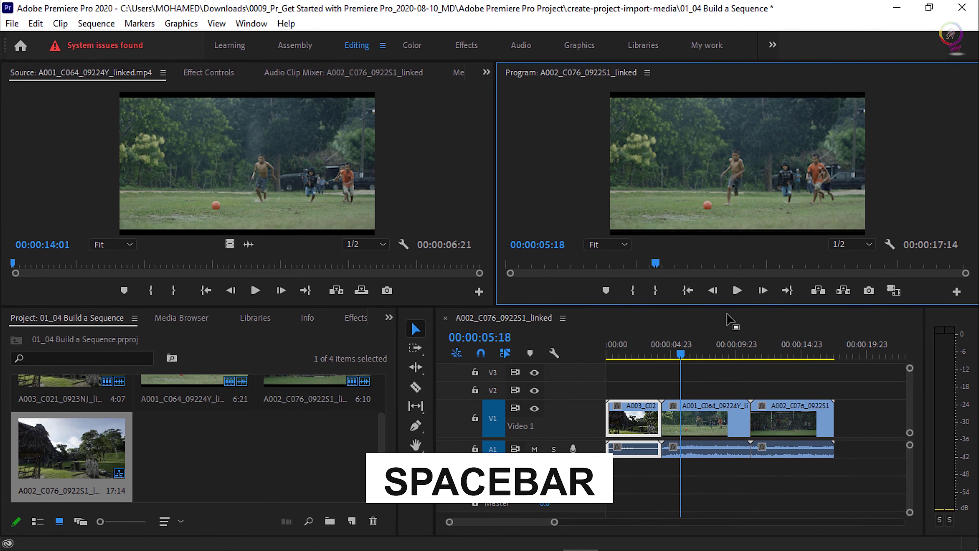
key("space")
key("space")
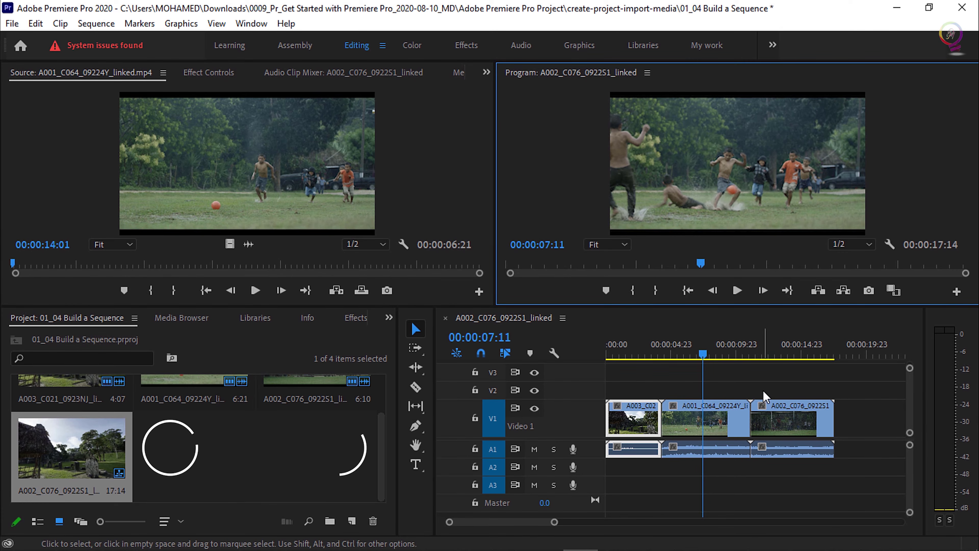
key("space")
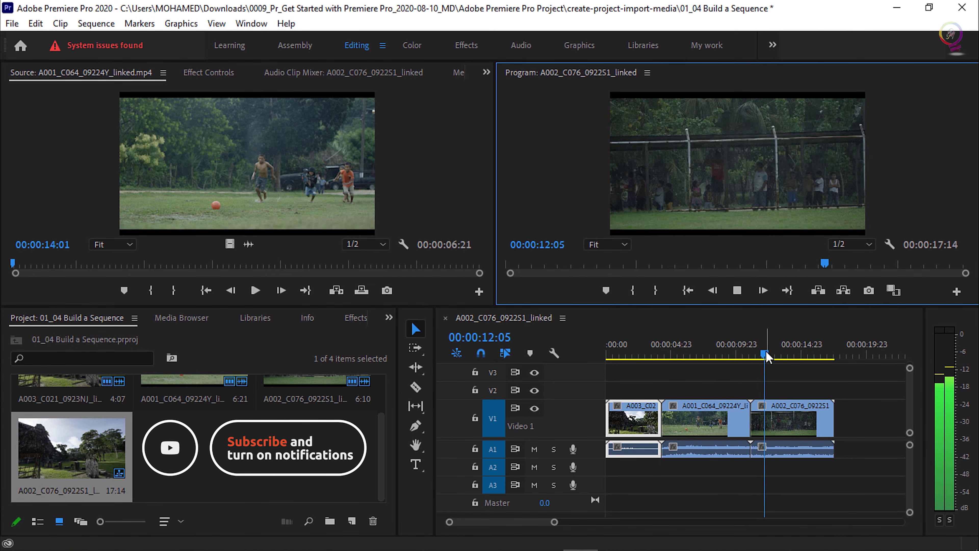
key("space")
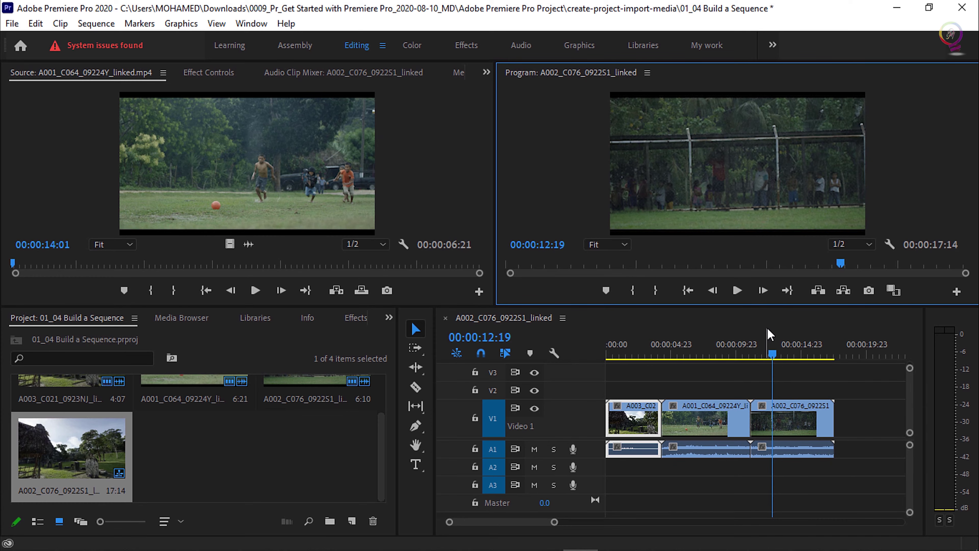
left_click_drag(773, 359, 758, 374)
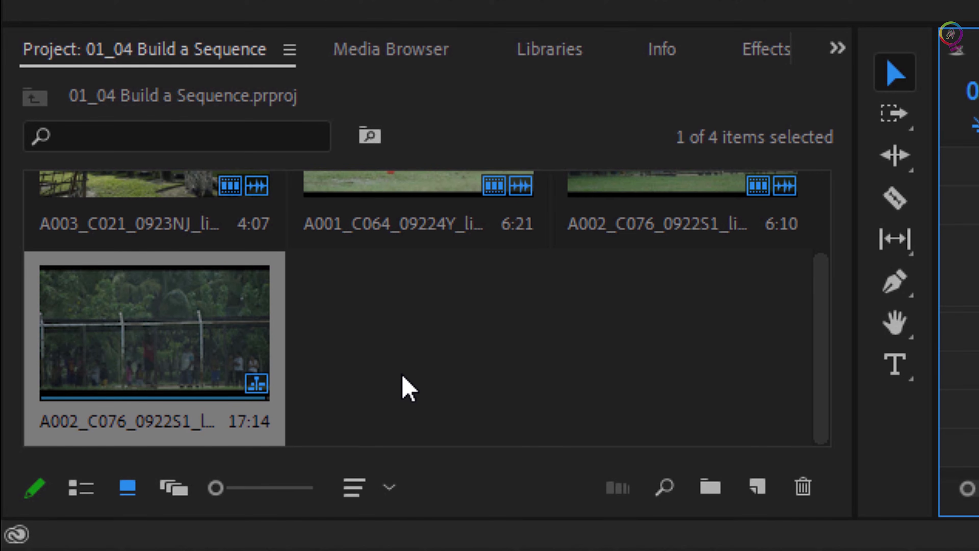
Step: Switch the Project panel to list view and rename the sequence A002_C076_0922S1_linked as First sequence
left_click(513, 377)
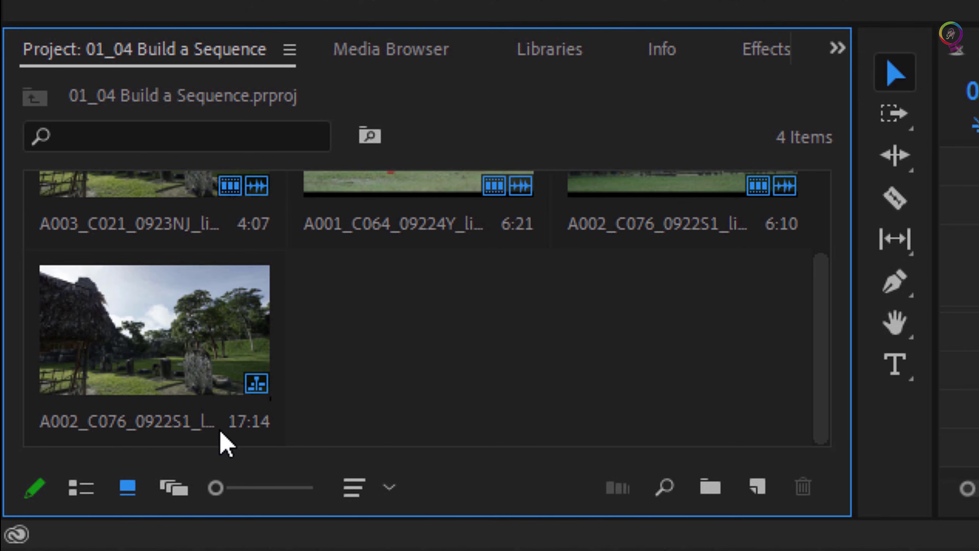
left_click(96, 478)
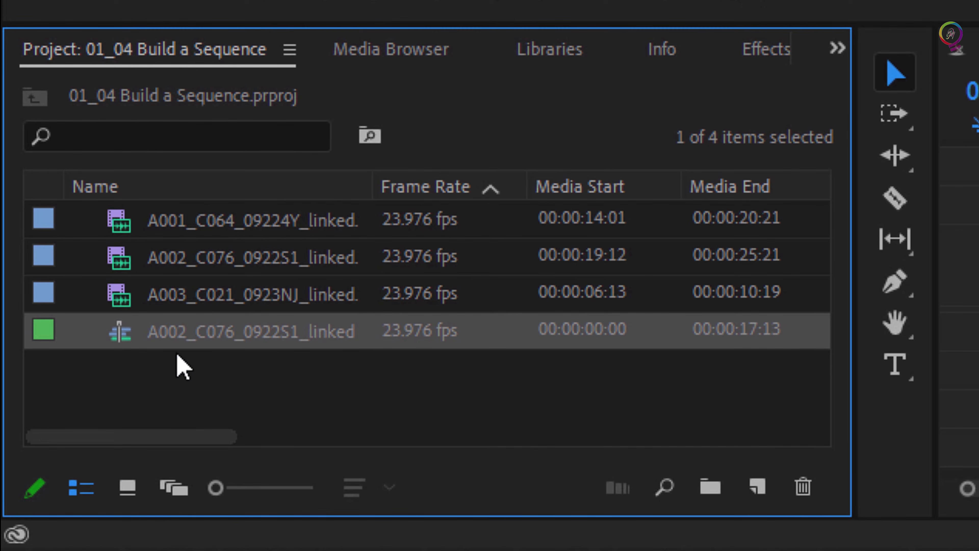
left_click(242, 330)
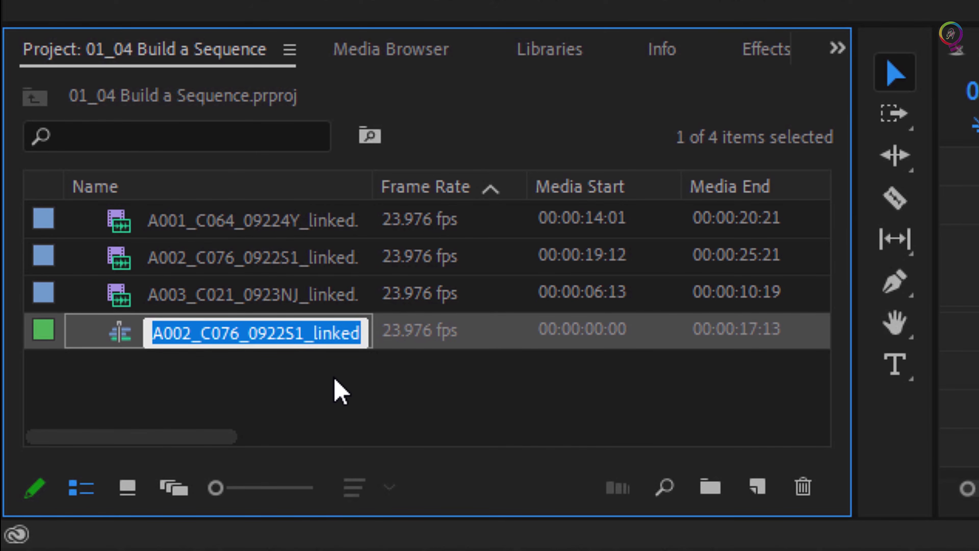
type("First sequence")
key("Return")
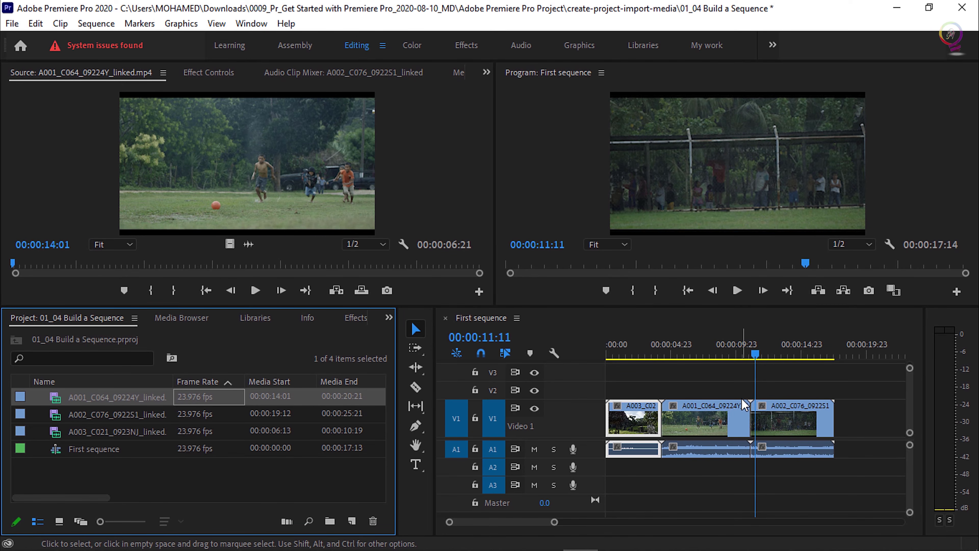
Step: Place the playhead at 00:00:09:02, delete the middle clip without closing its gap, and undo the deletion
left_click(858, 422)
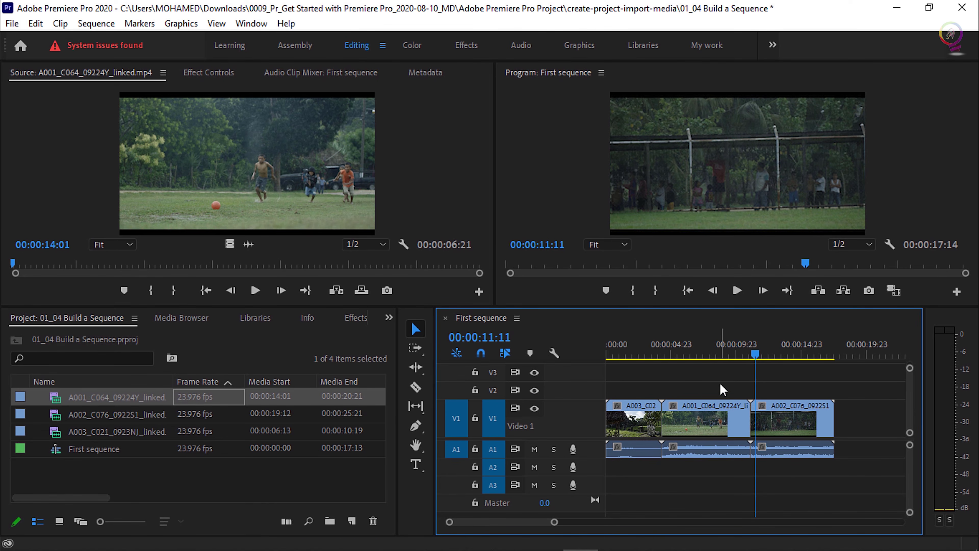
left_click(725, 354)
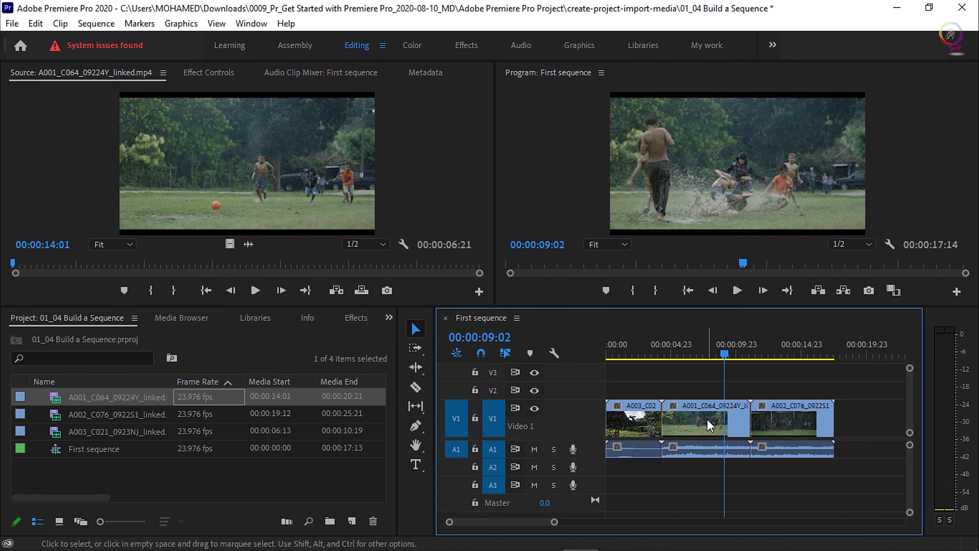
left_click(710, 424)
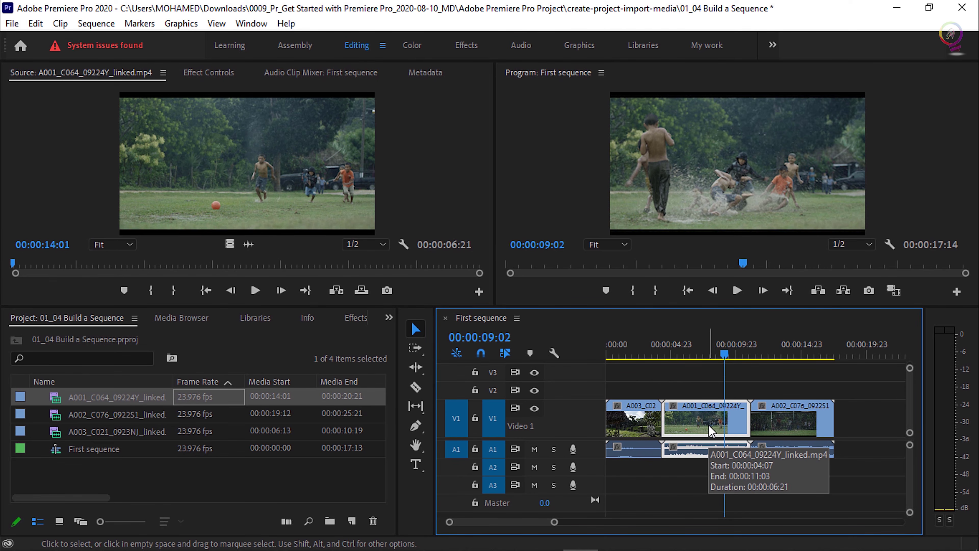
key("Delete")
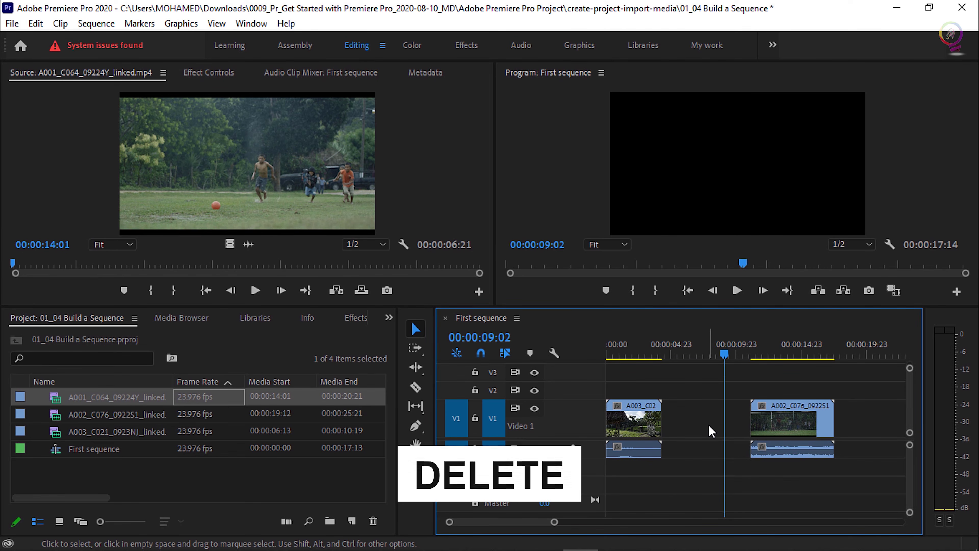
key("ctrl+z")
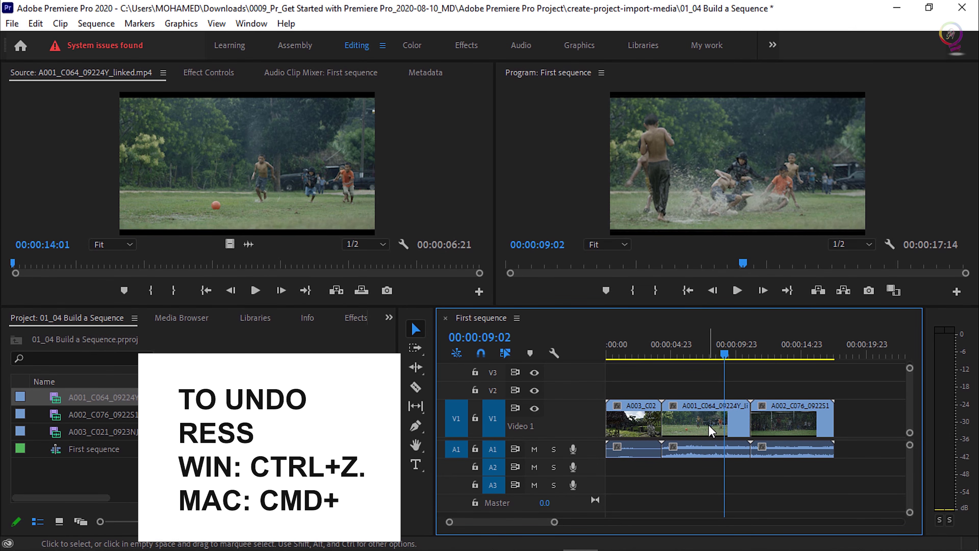
Step: Ripple delete the middle clip A001_C064_09224Y_linked and add it back from the project's icon view at the end of the sequence
left_click(711, 430)
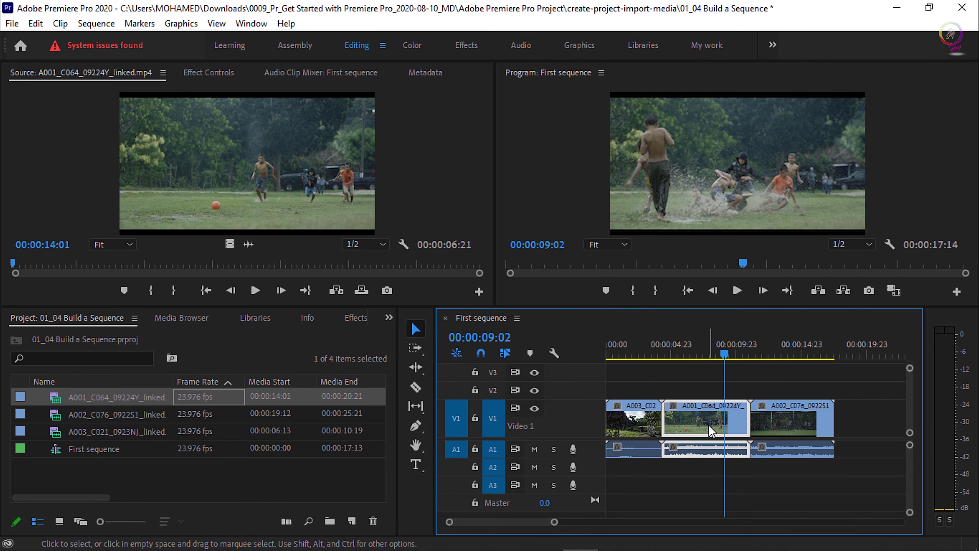
key("shift+Delete")
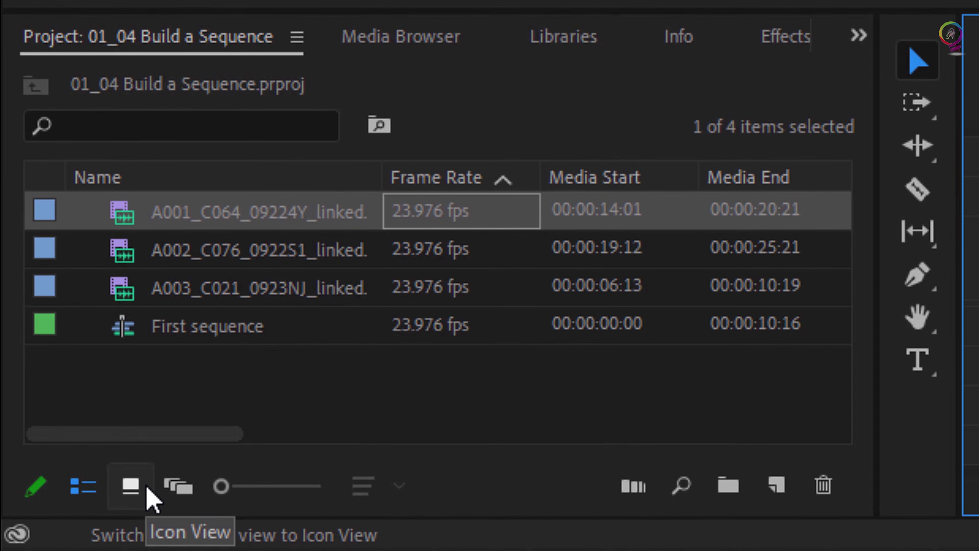
left_click(131, 486)
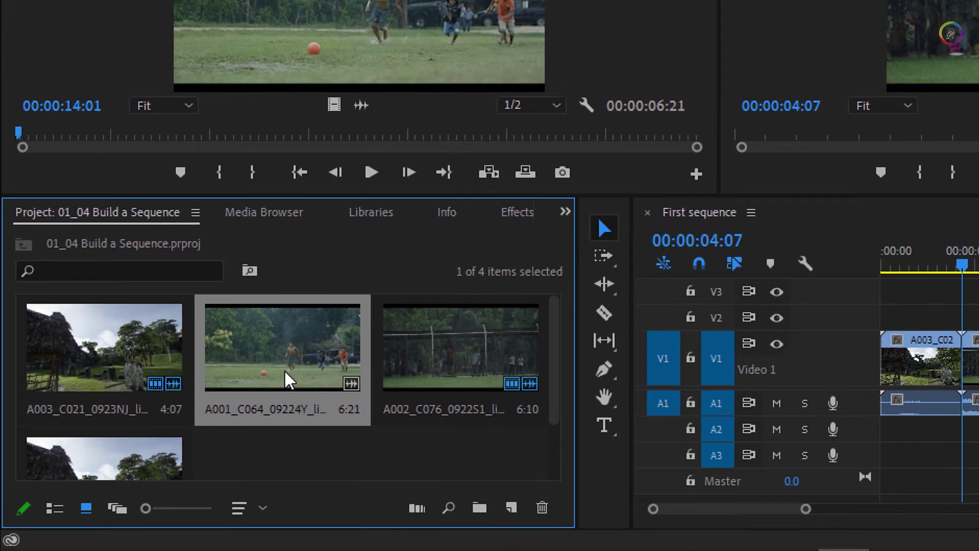
left_click_drag(426, 270, 753, 431)
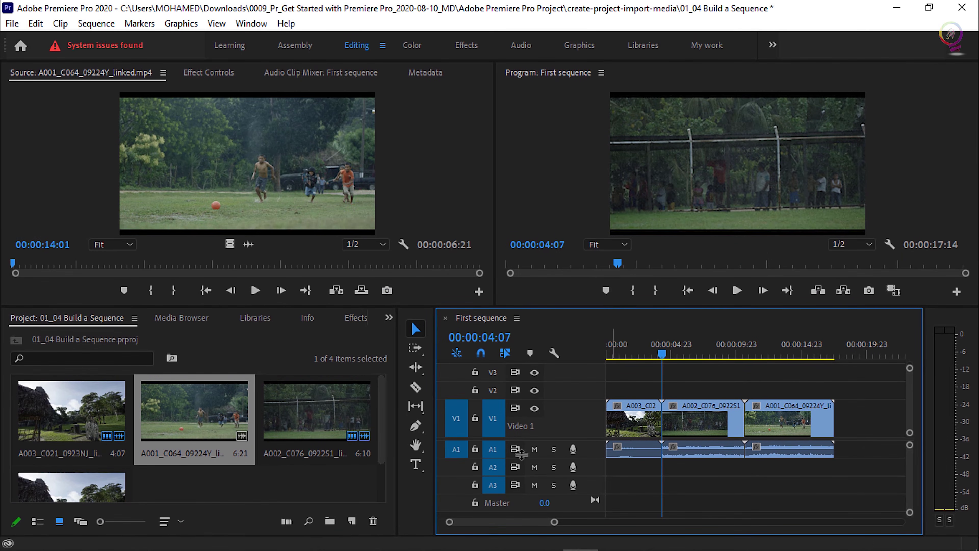
Step: Select the three source clips in the Project panel and create a new sequence from them
left_click(336, 420)
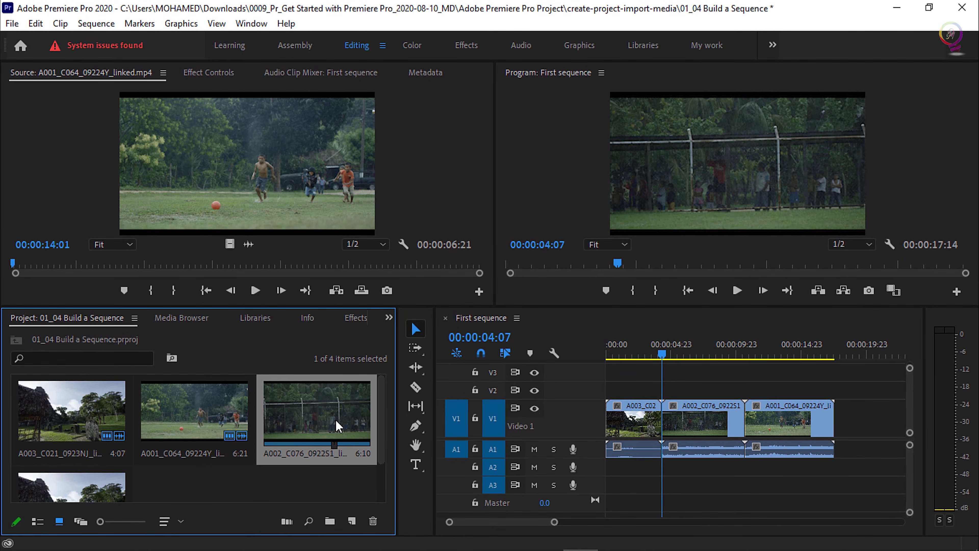
left_click(98, 407, "shift")
right_click(184, 408)
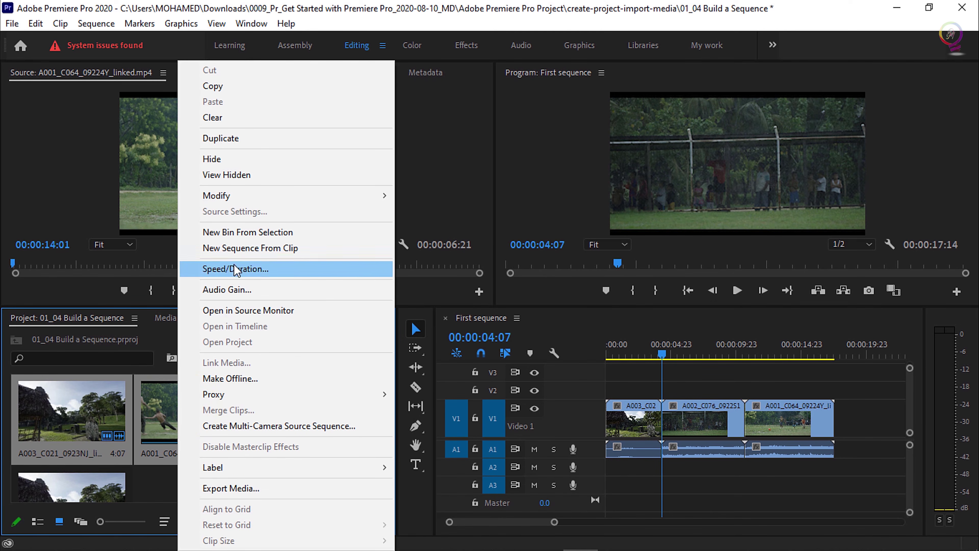
left_click(307, 254)
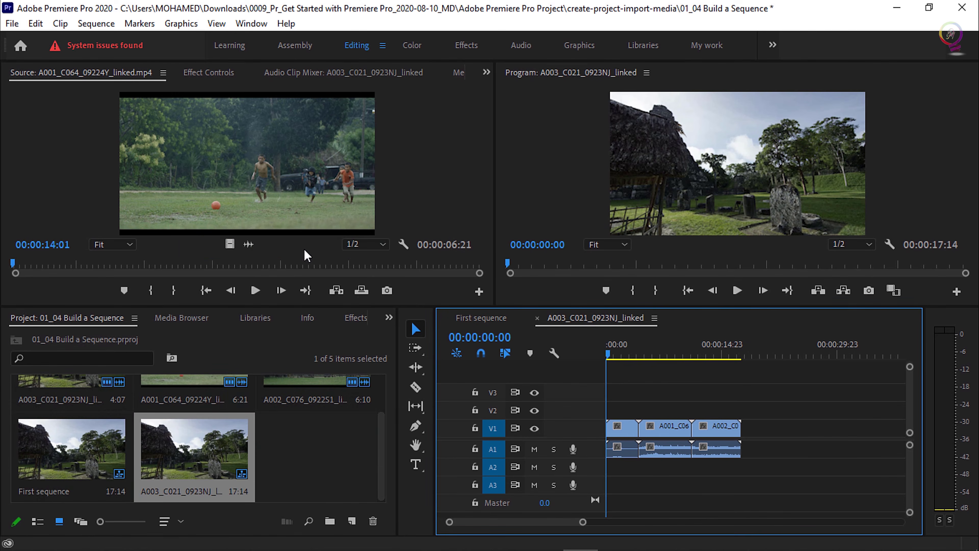